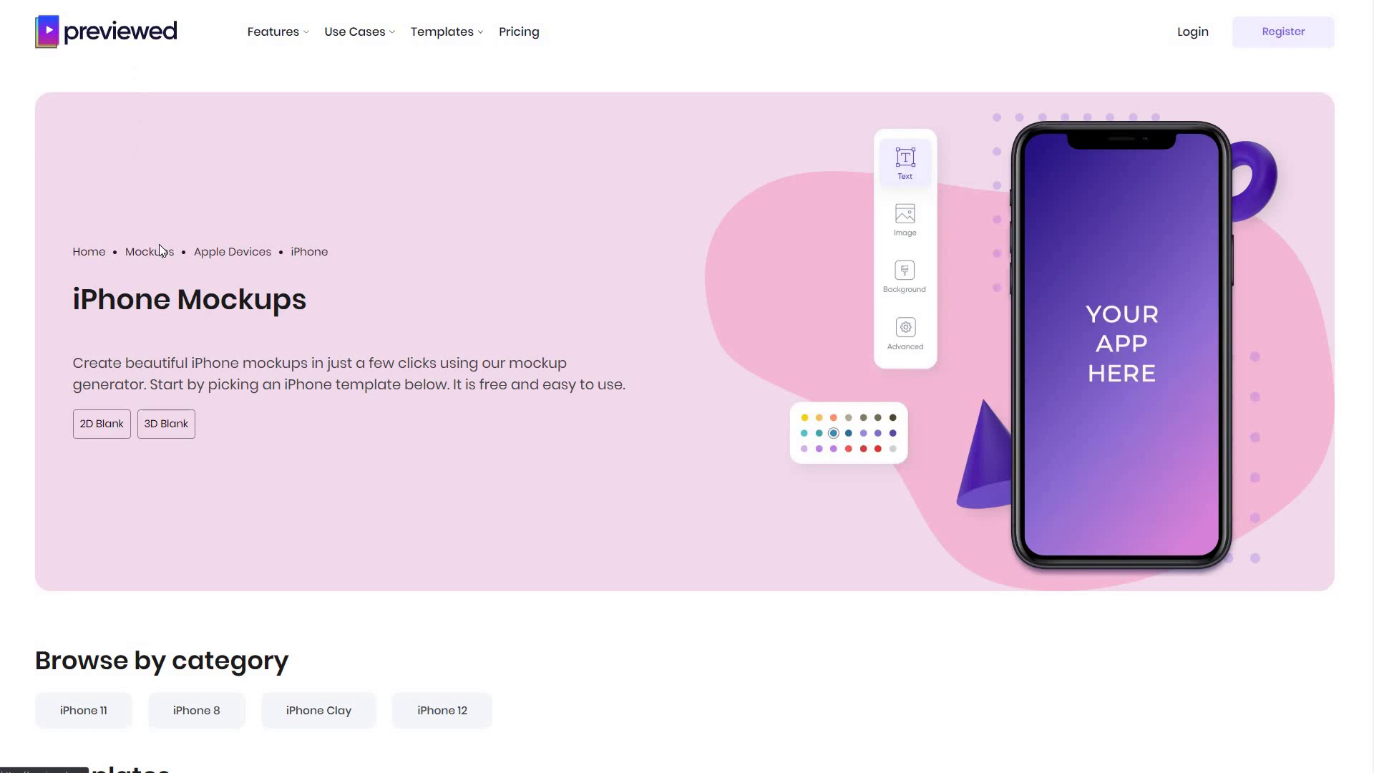
Scroll through the iPhone Mockups template page, briefly highlighting its intro text
scroll(247, 318, down, 2)
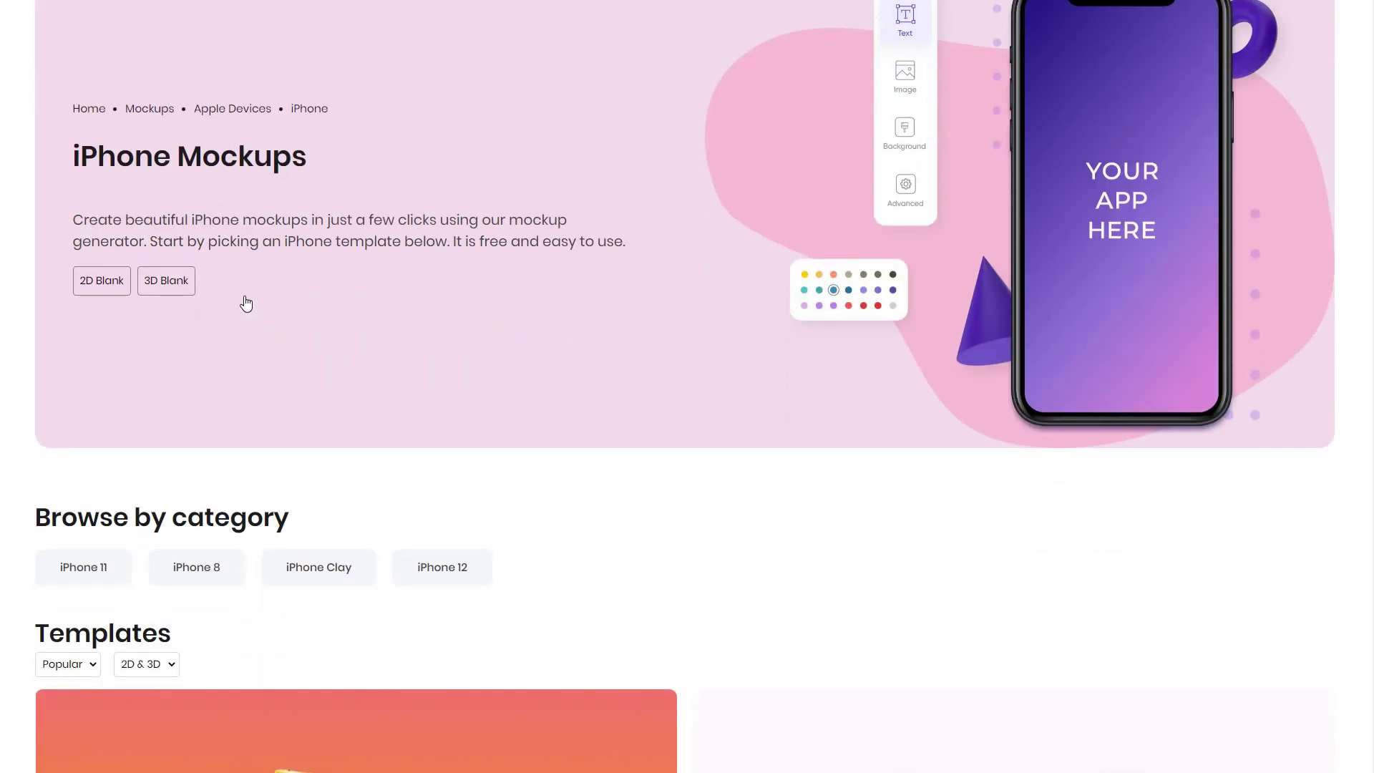
scroll(247, 300, down, 5)
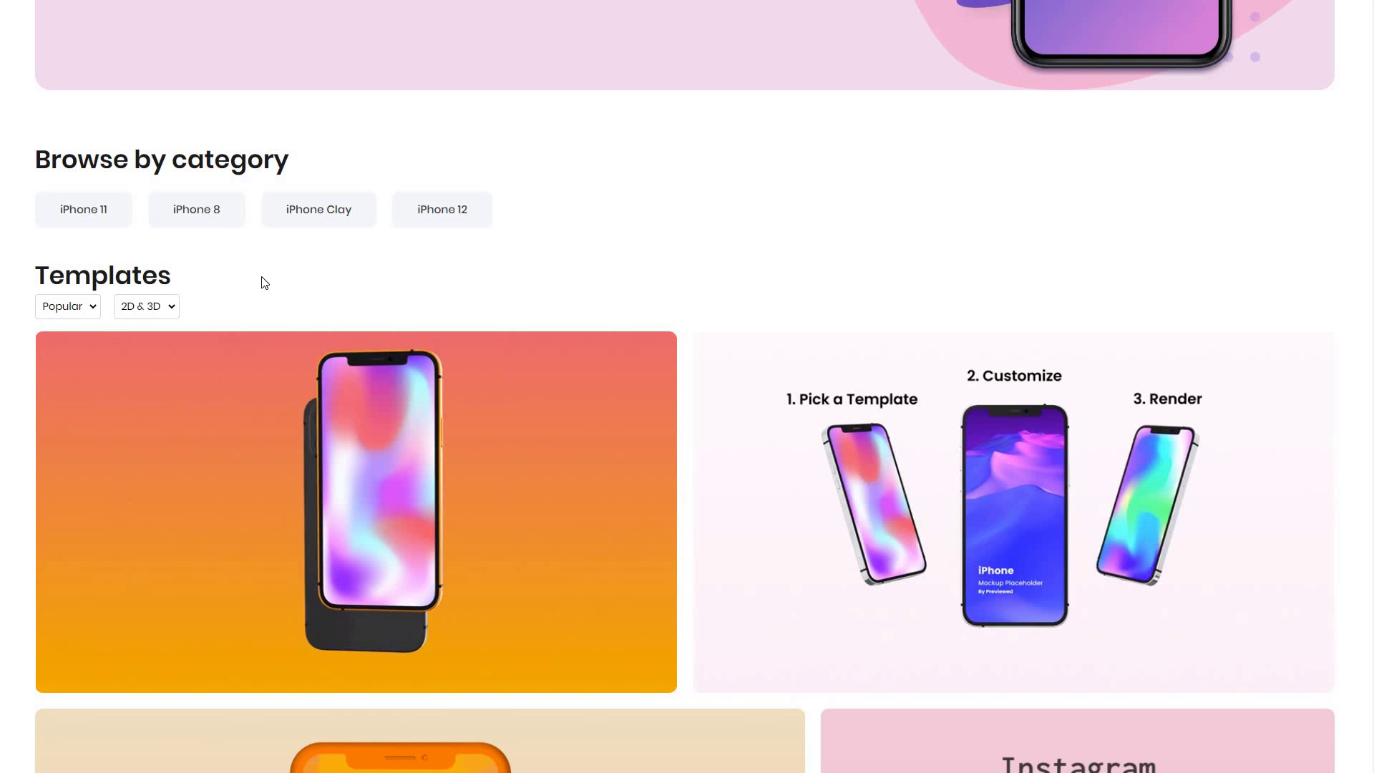
scroll(291, 254, down, 4)
scroll(291, 254, down, 12)
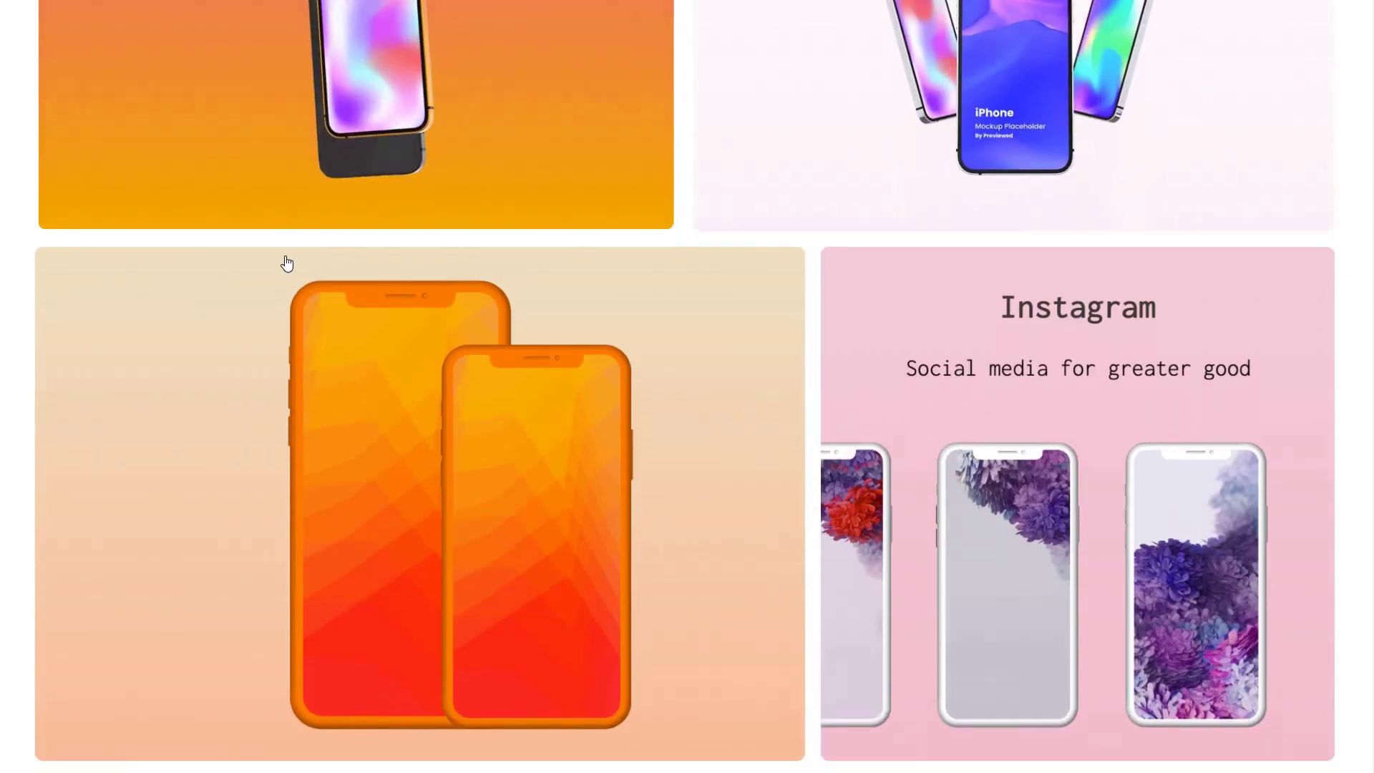
scroll(301, 289, down, 9)
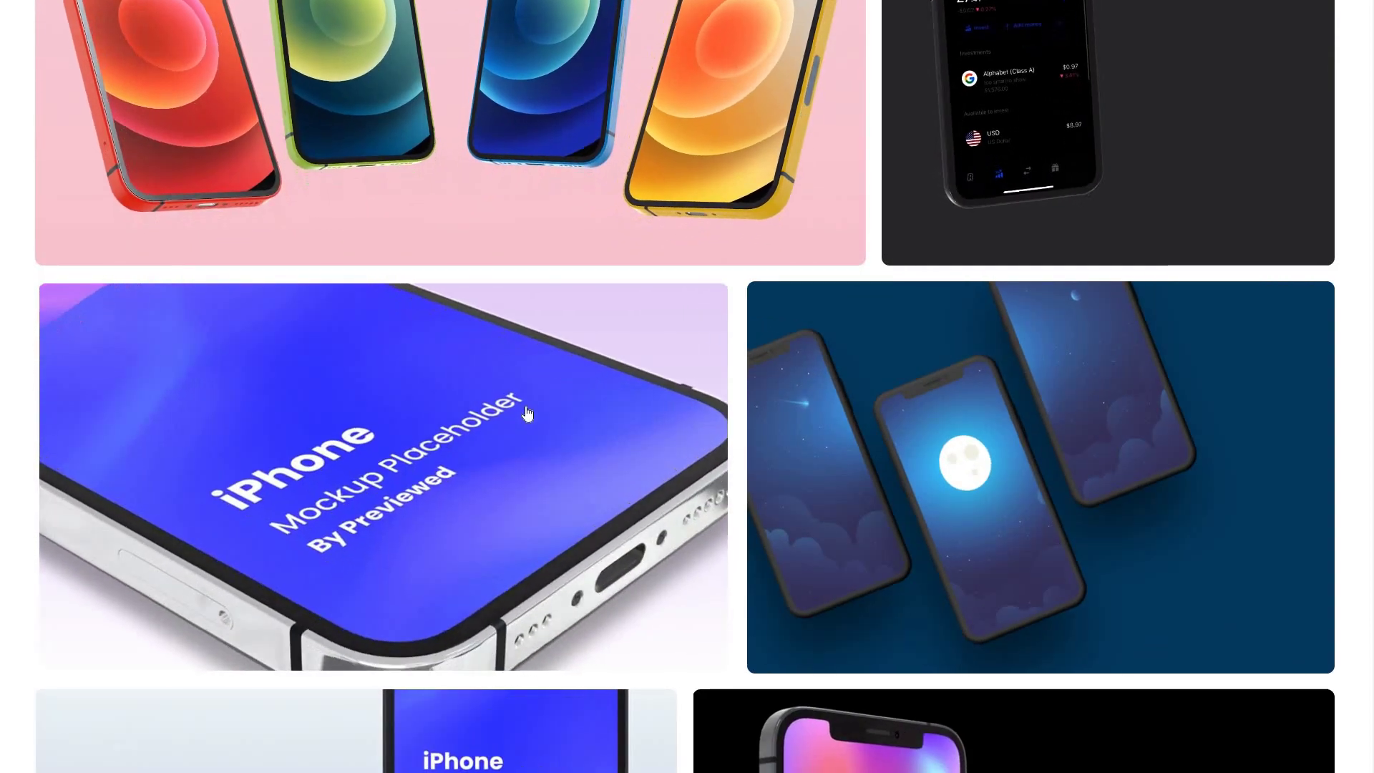
scroll(529, 412, up, 20)
scroll(532, 401, up, 9)
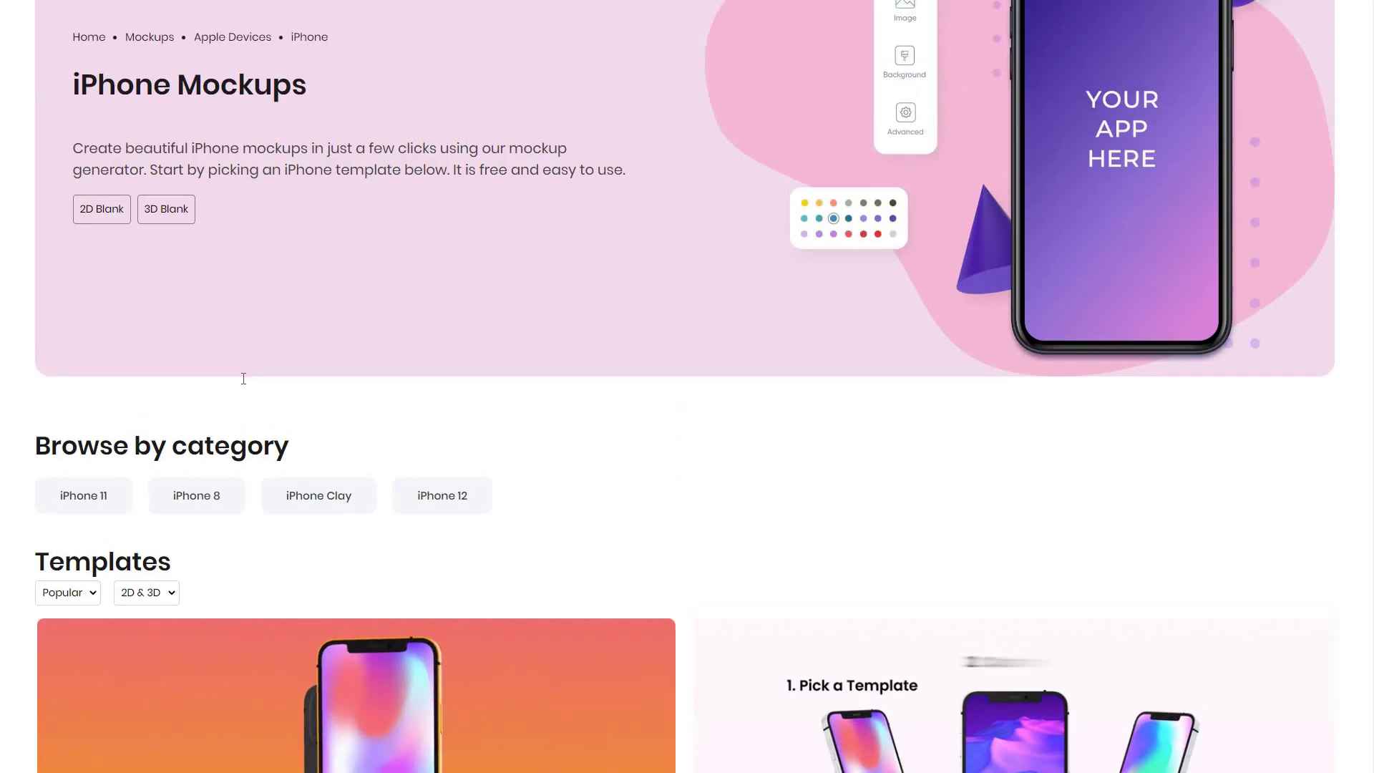
drag(80, 362, 245, 439)
click(135, 424)
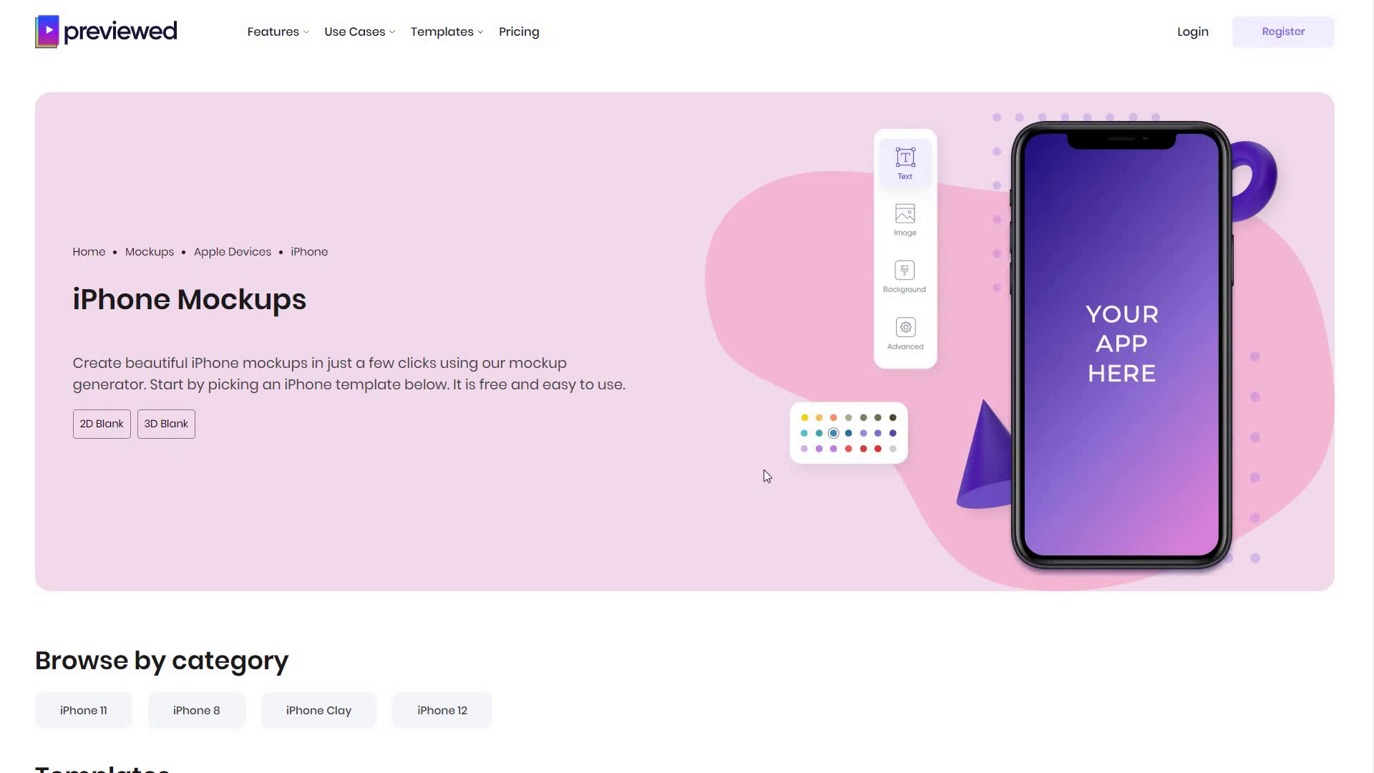
scroll(737, 458, down, 7)
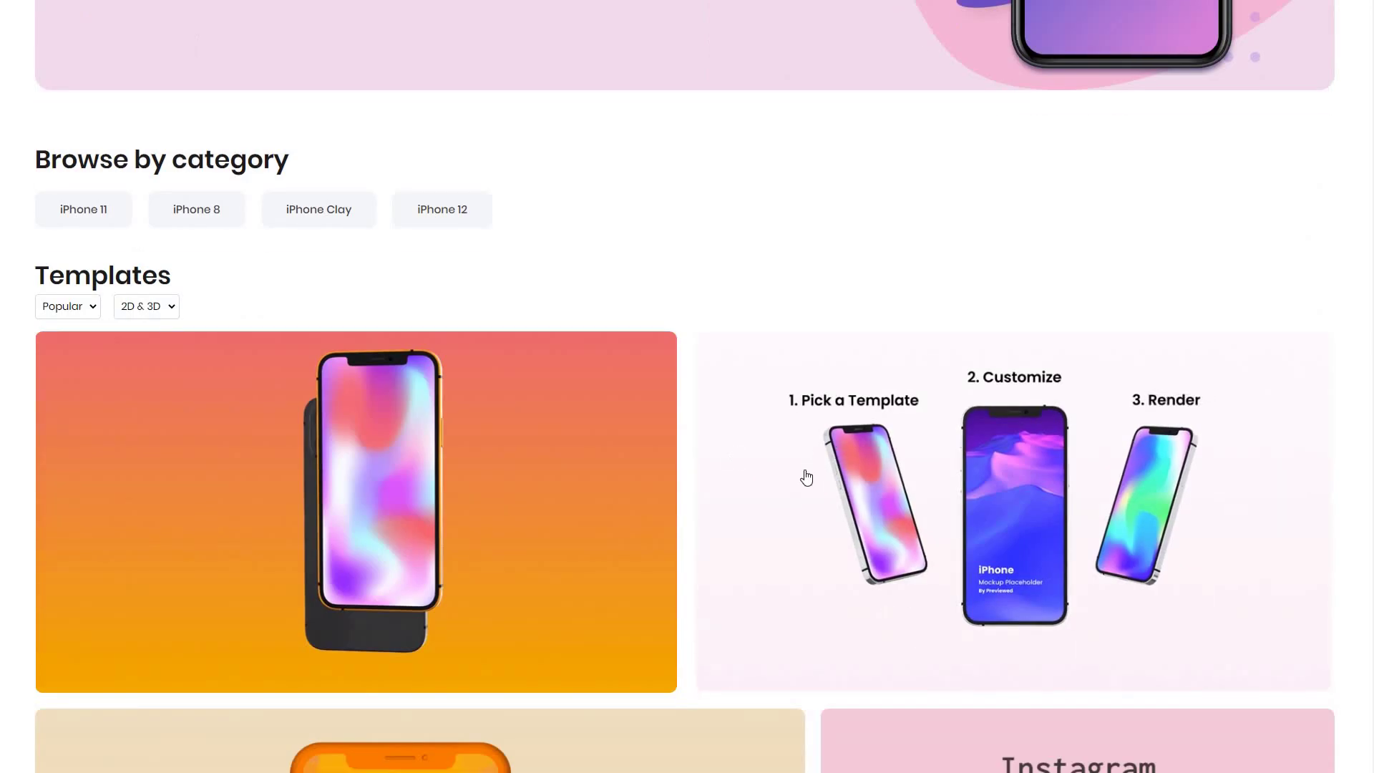
scroll(806, 475, down, 5)
scroll(954, 488, down, 2)
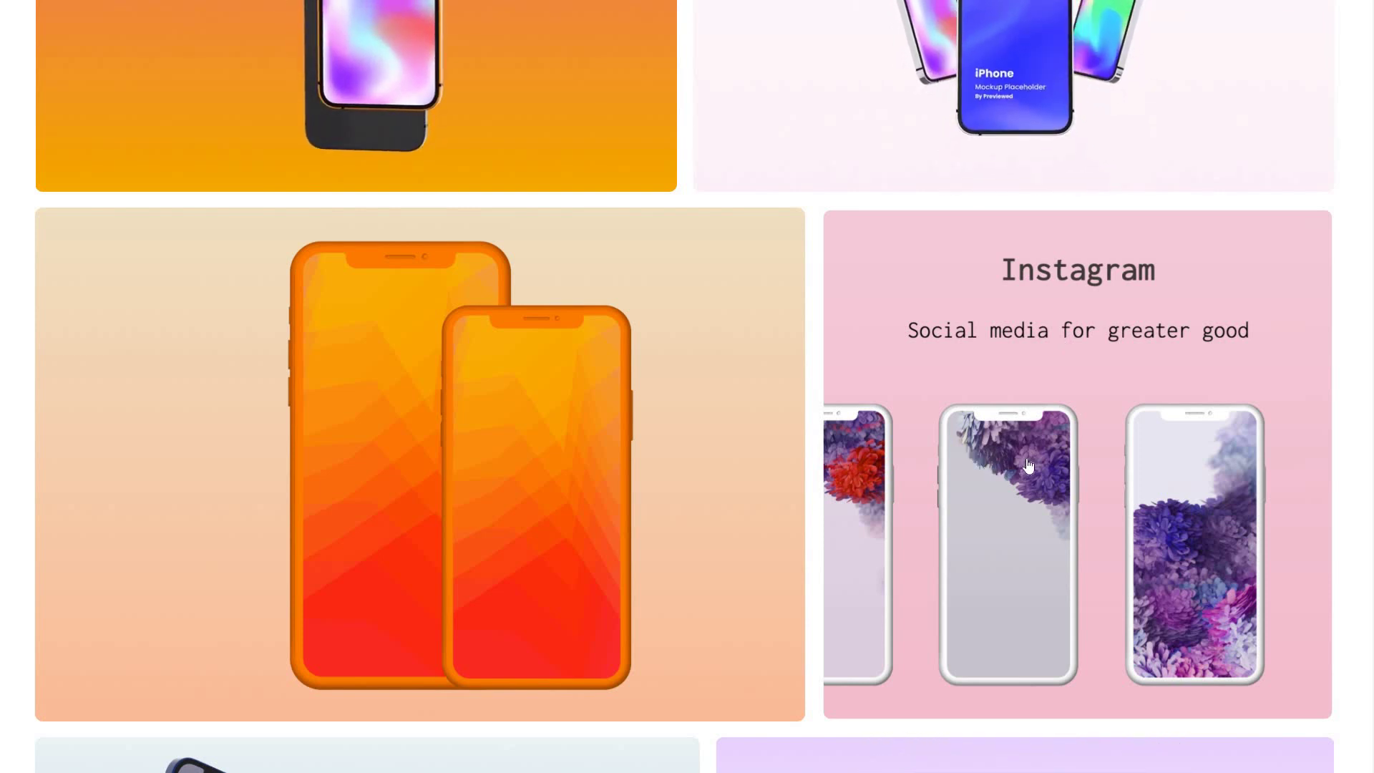
scroll(883, 460, down, 9)
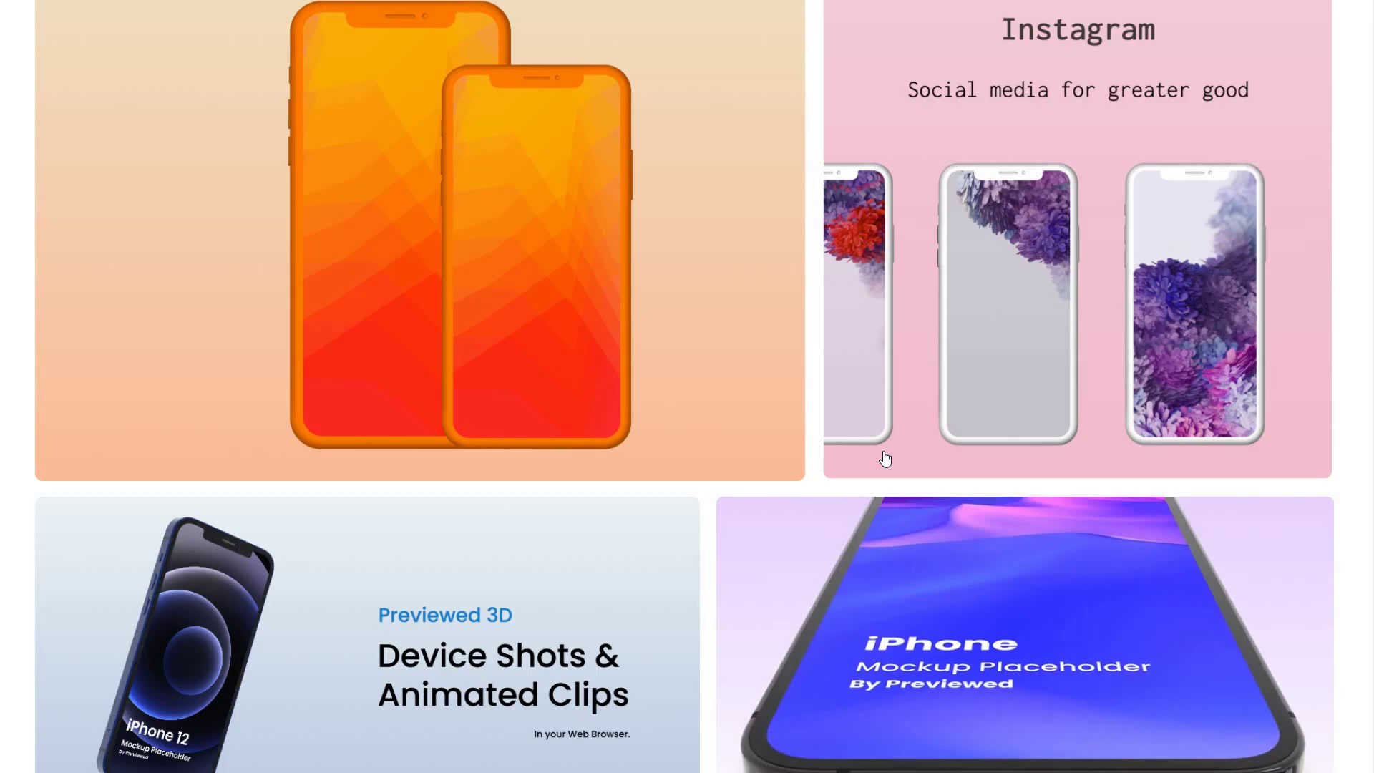
scroll(856, 460, down, 3)
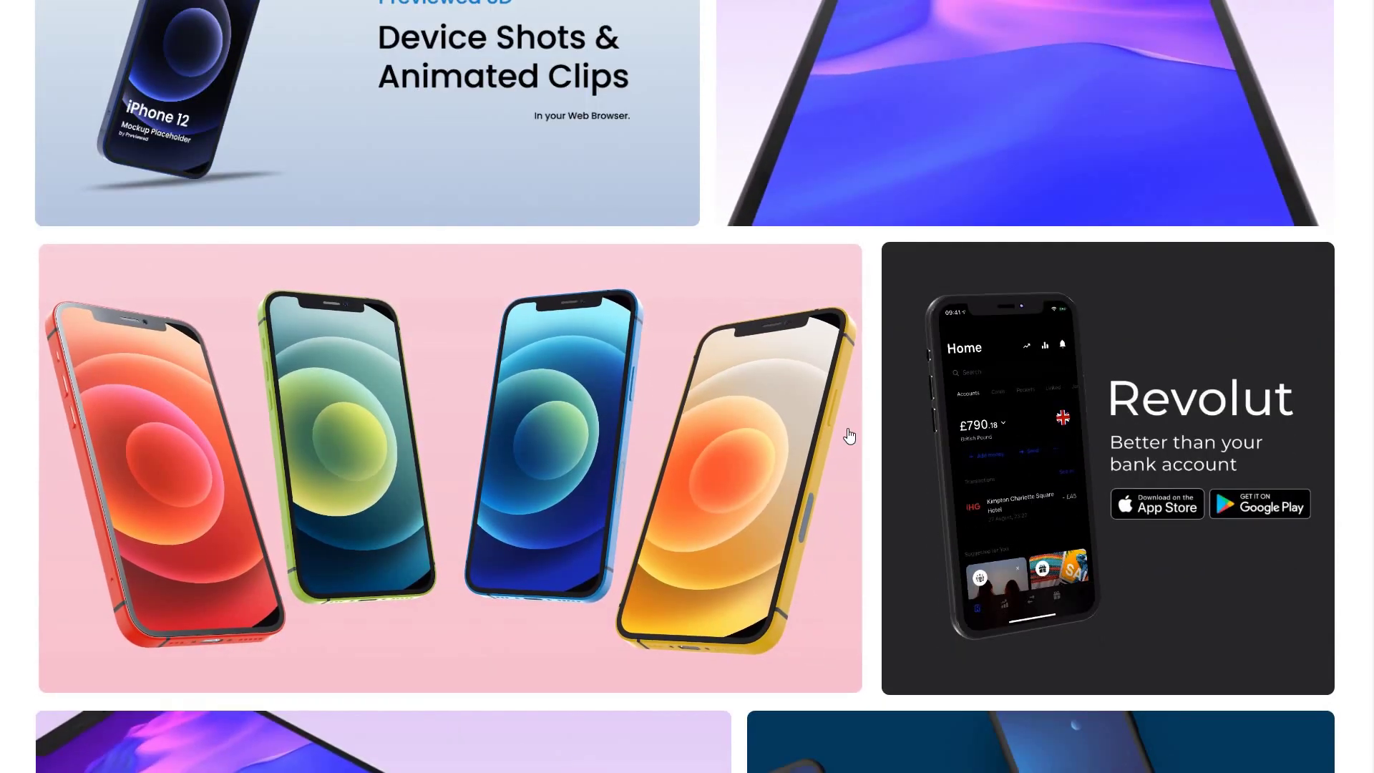
scroll(849, 432, down, 6)
scroll(844, 434, down, 7)
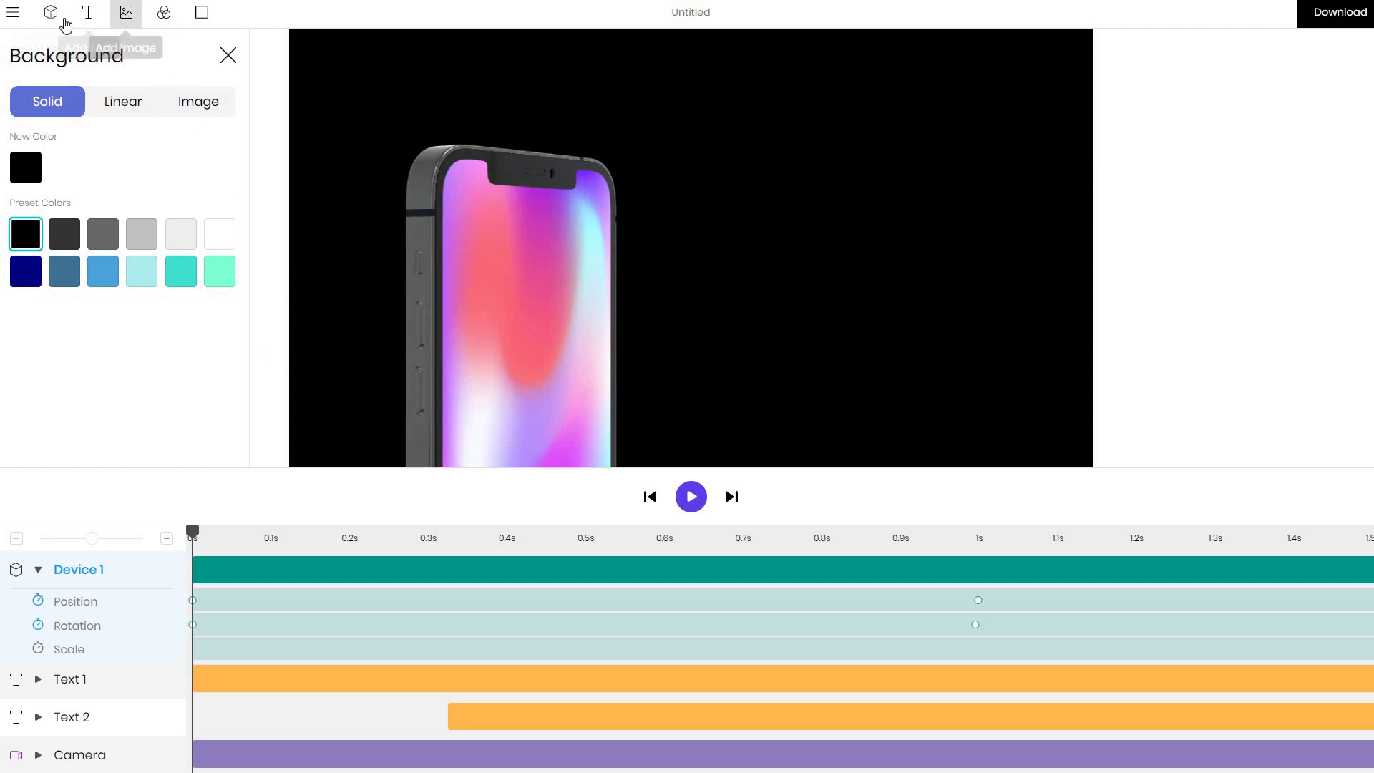
Add a third text layer, Text 3, and select the Device 1 track for its settings
click(50, 12)
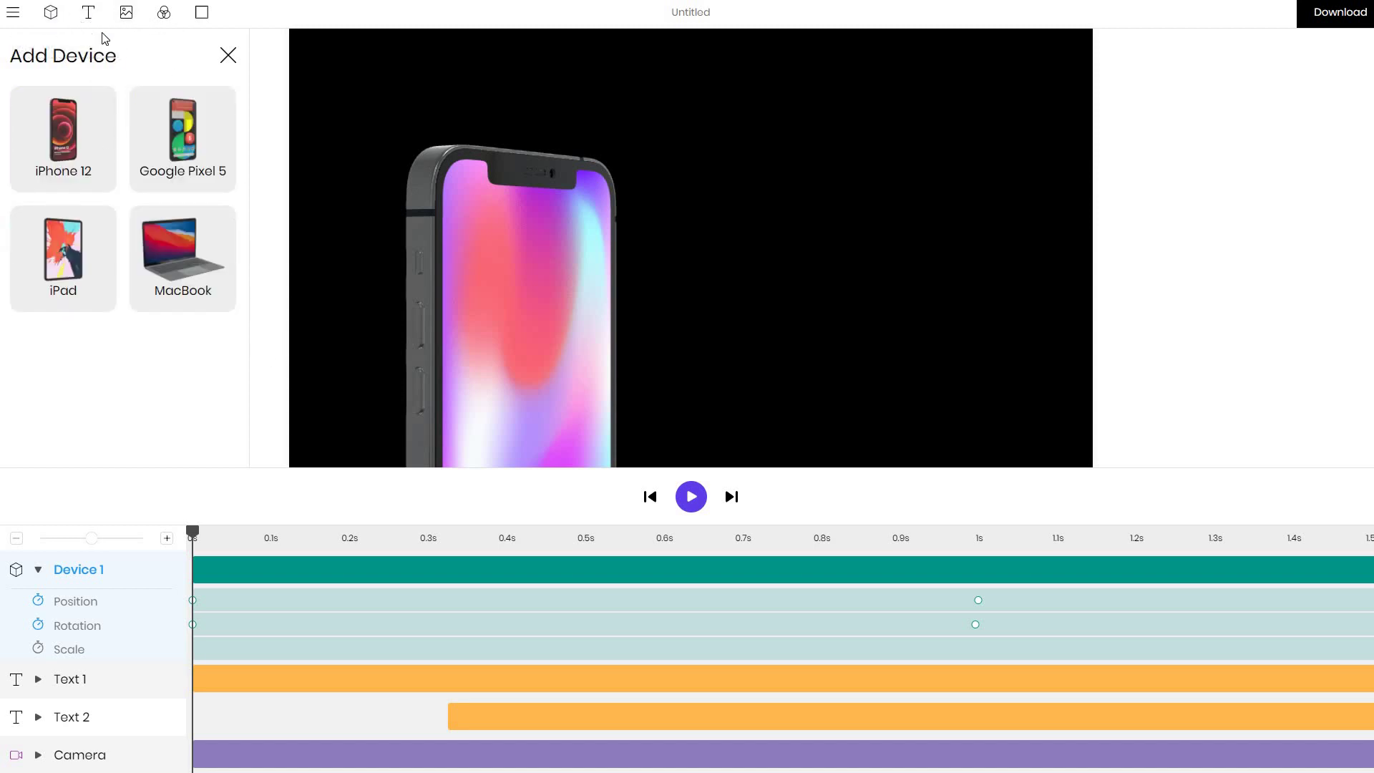
click(88, 12)
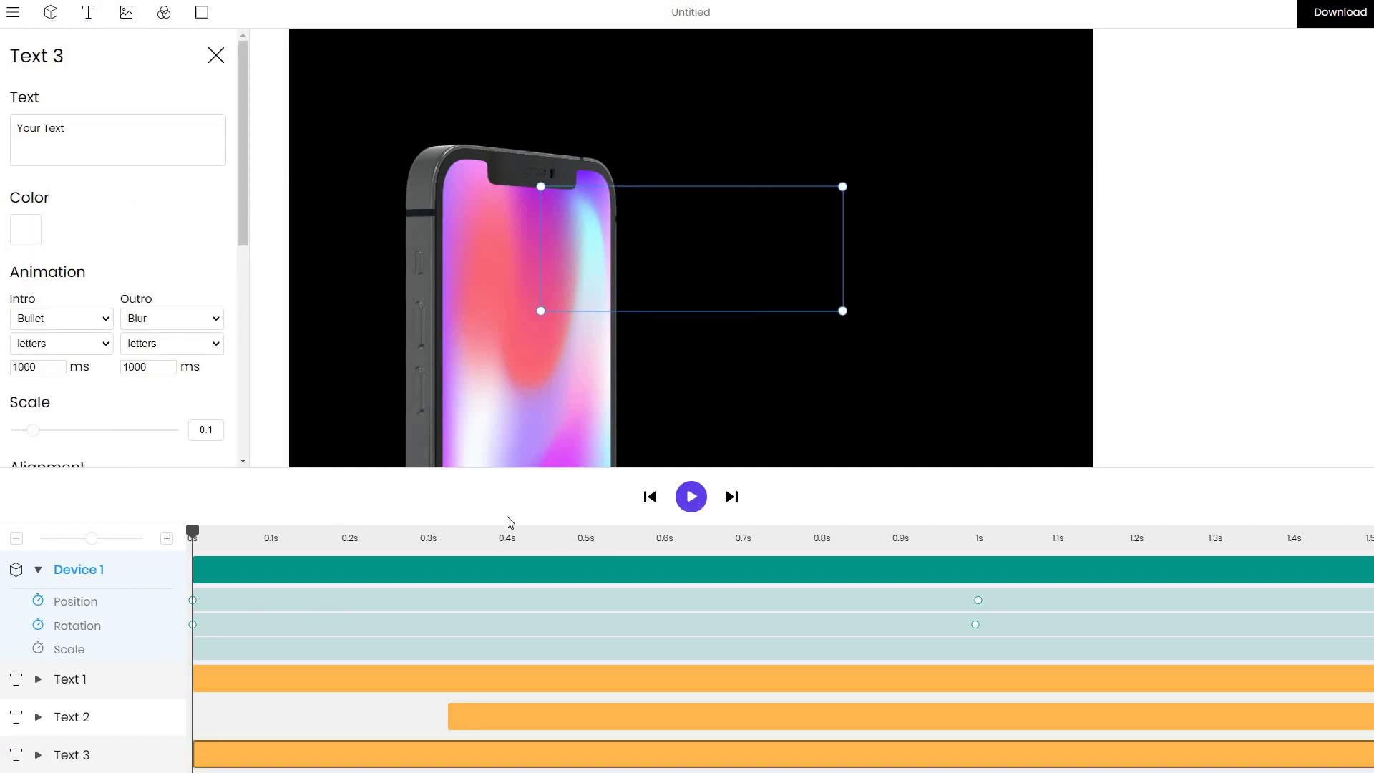
click(465, 571)
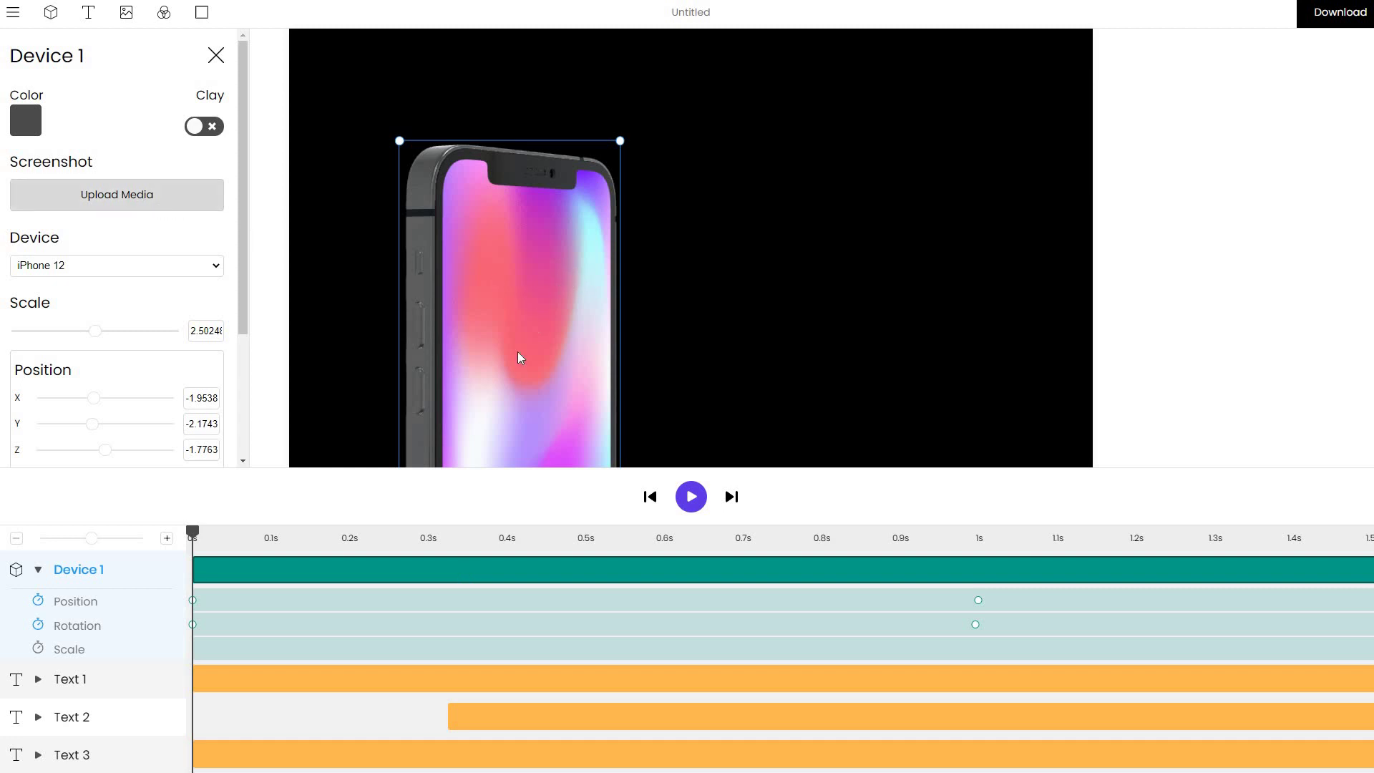
Load TwitterTyping.mp4 onto the iPhone screen and play the animation preview
click(132, 204)
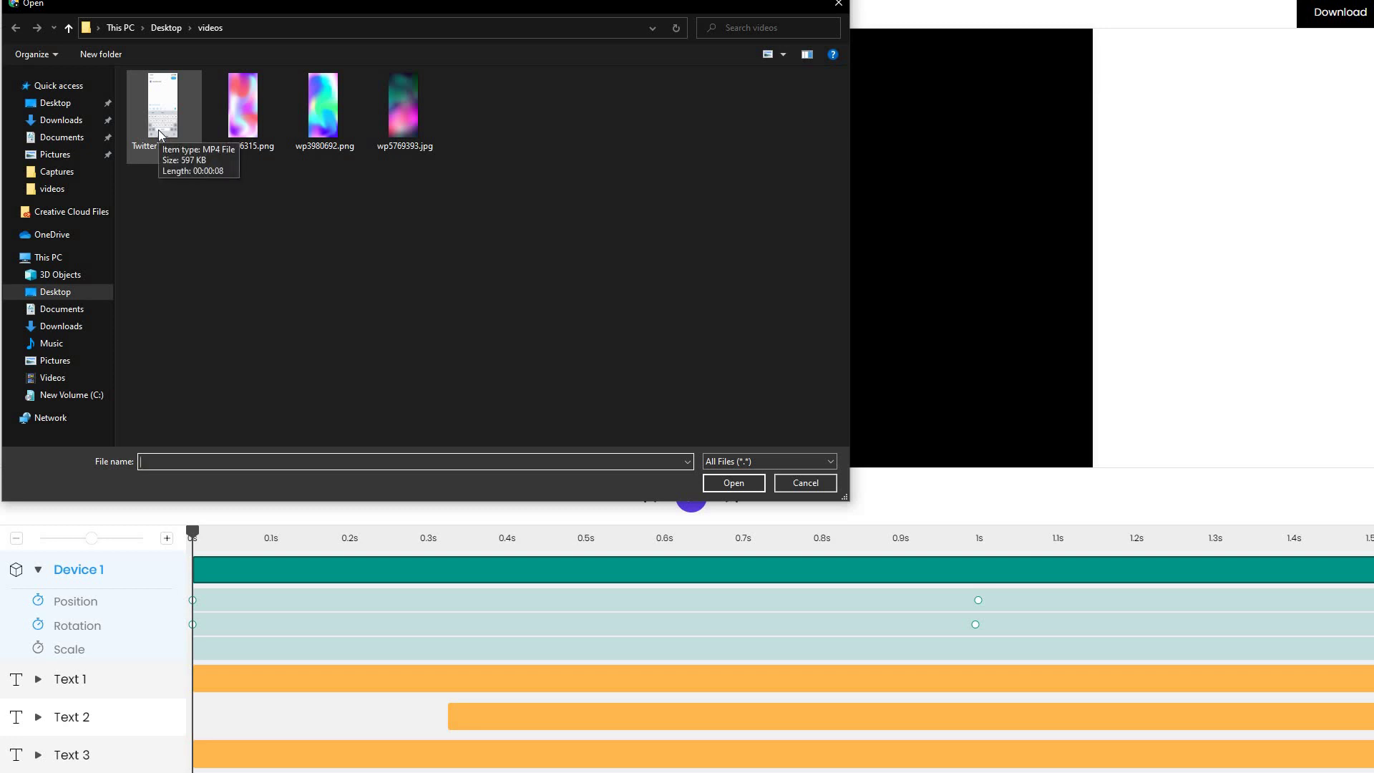
double_click(157, 101)
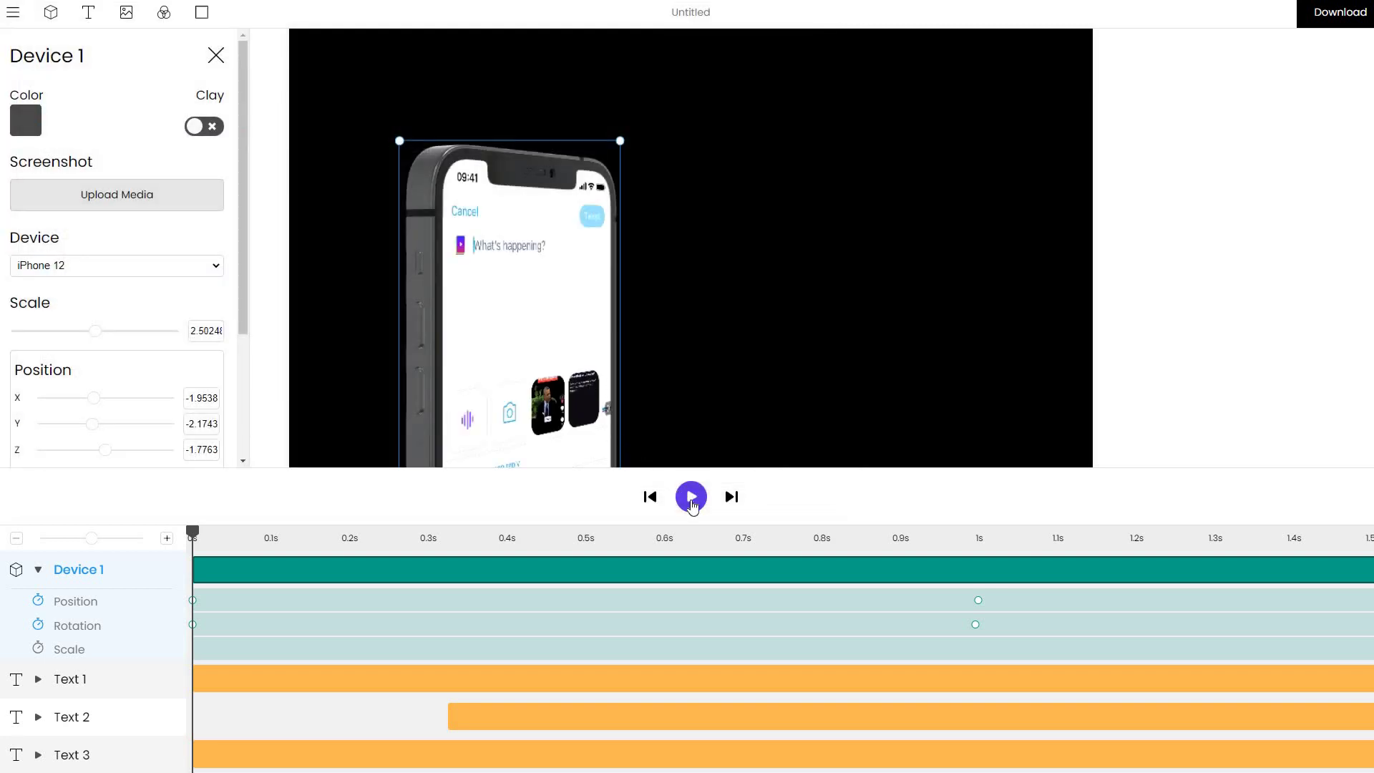
click(691, 501)
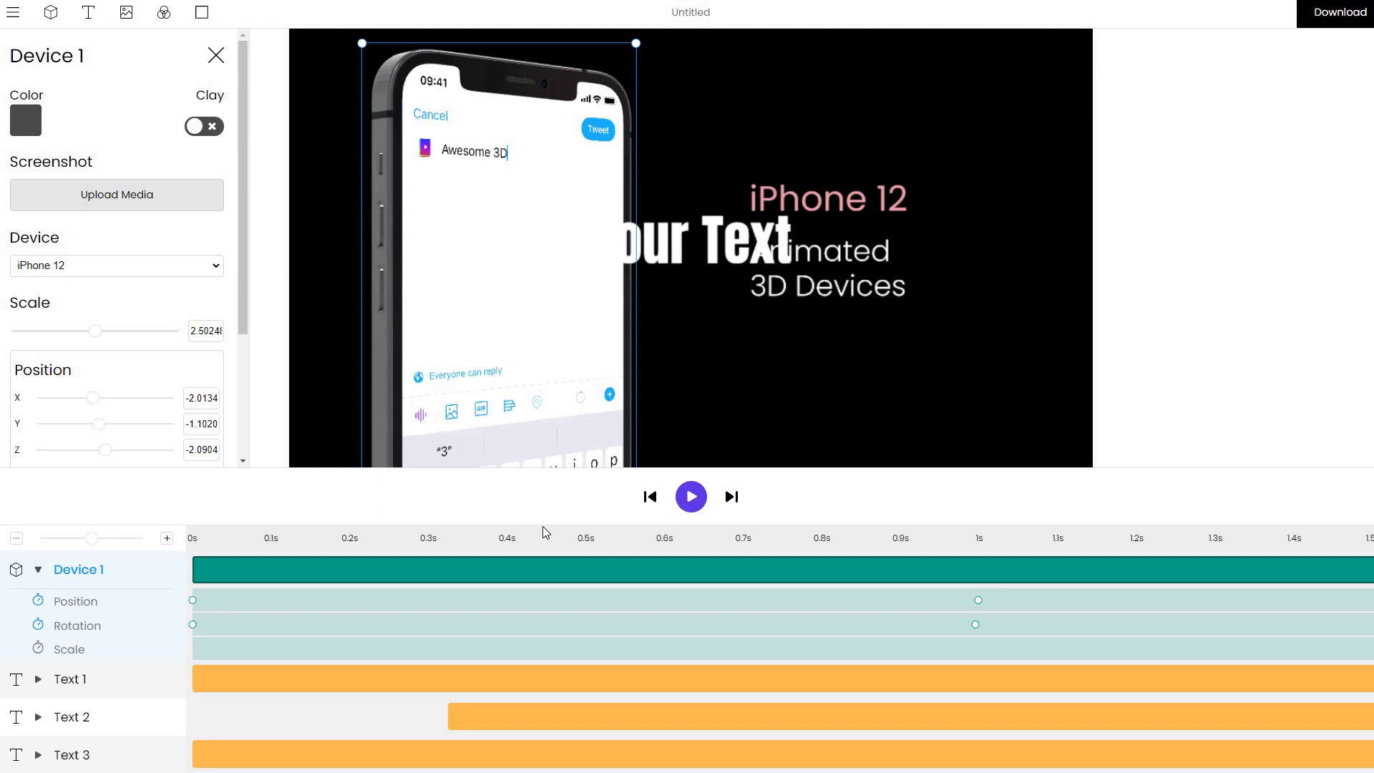
Clear the phone's rotation keyframes and delete the Text 1, Text 2 and Text 3 layers
click(40, 629)
click(201, 678)
scroll(183, 442, down, 5)
click(136, 439)
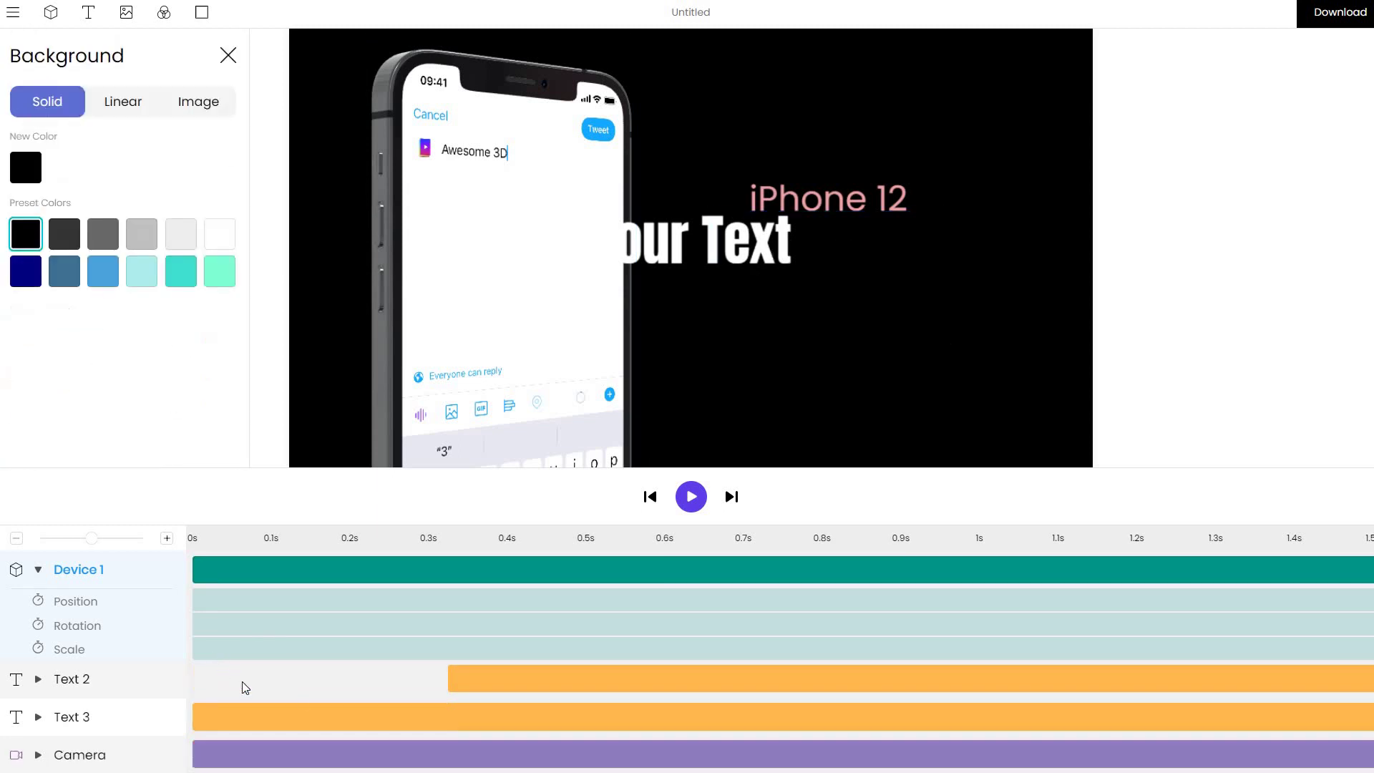
click(517, 685)
scroll(138, 377, down, 5)
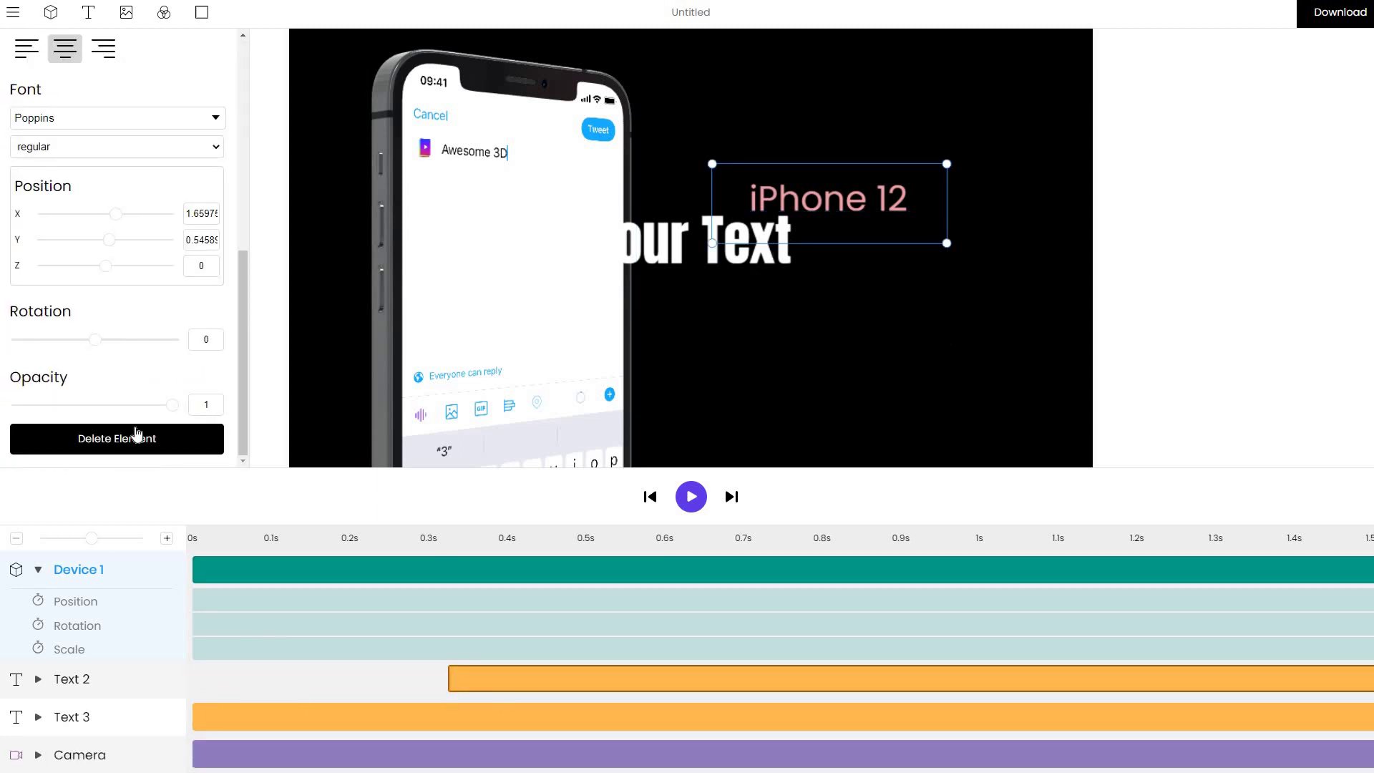
click(152, 448)
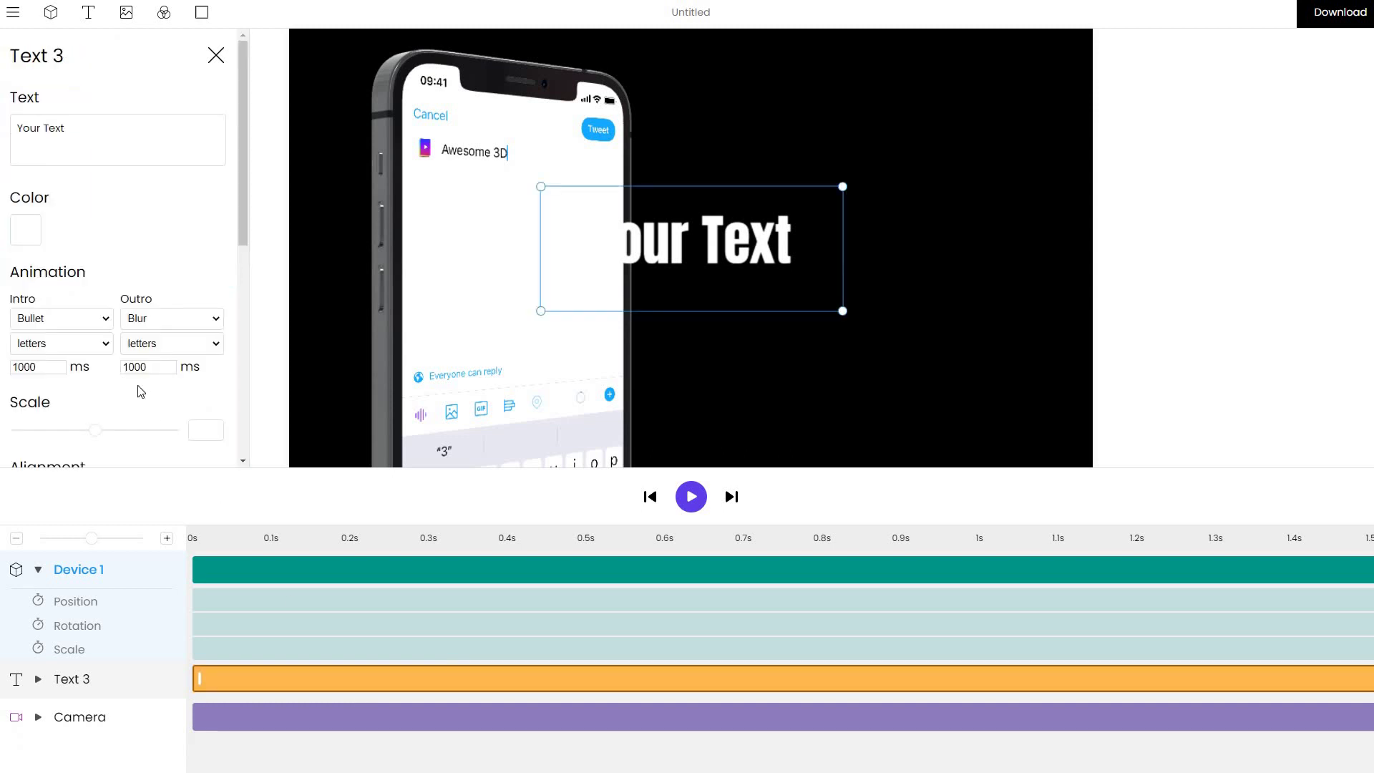
scroll(146, 429, down, 5)
scroll(147, 431, down, 1)
click(145, 439)
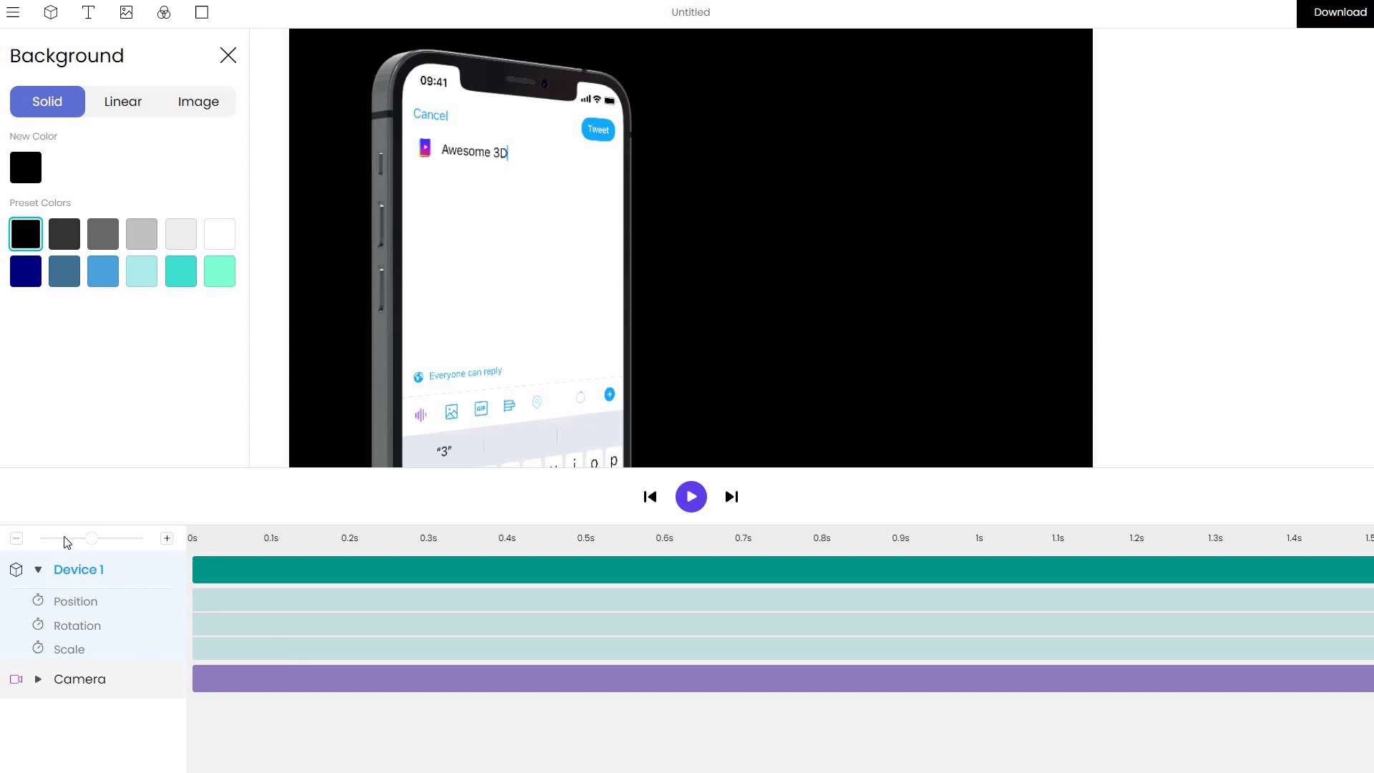
Zoom the timeline out, enlarge the preview, collapse Device 1, and bring up the screen media picker
drag(88, 548, 64, 549)
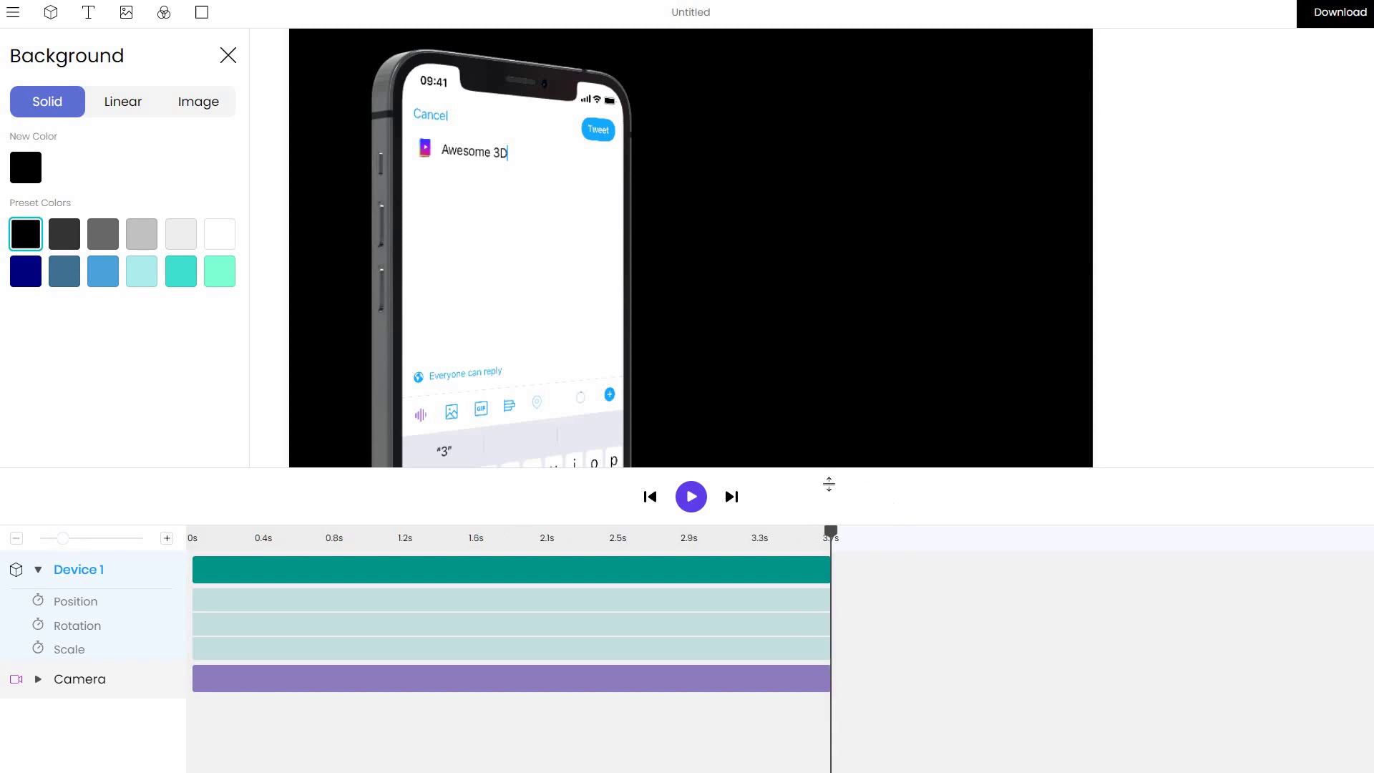
drag(828, 484, 828, 556)
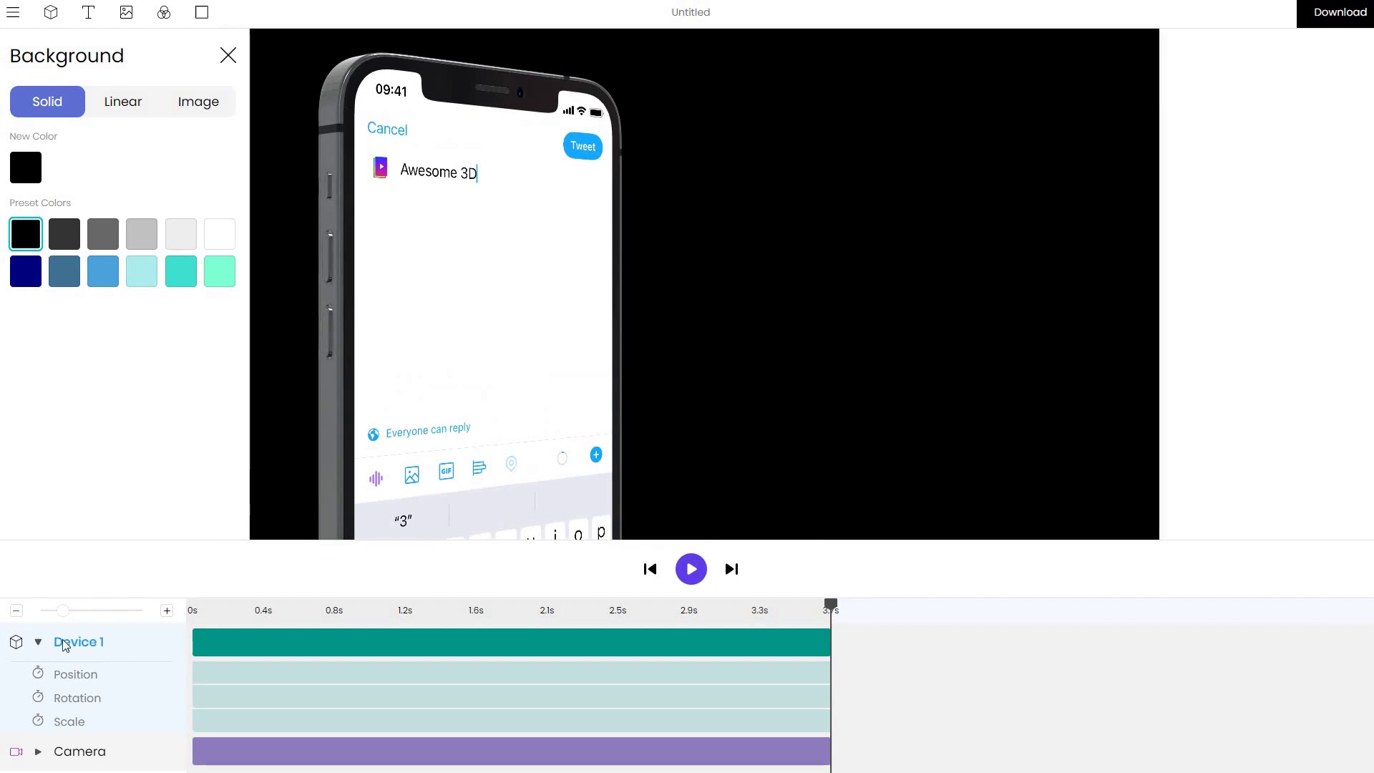
click(40, 643)
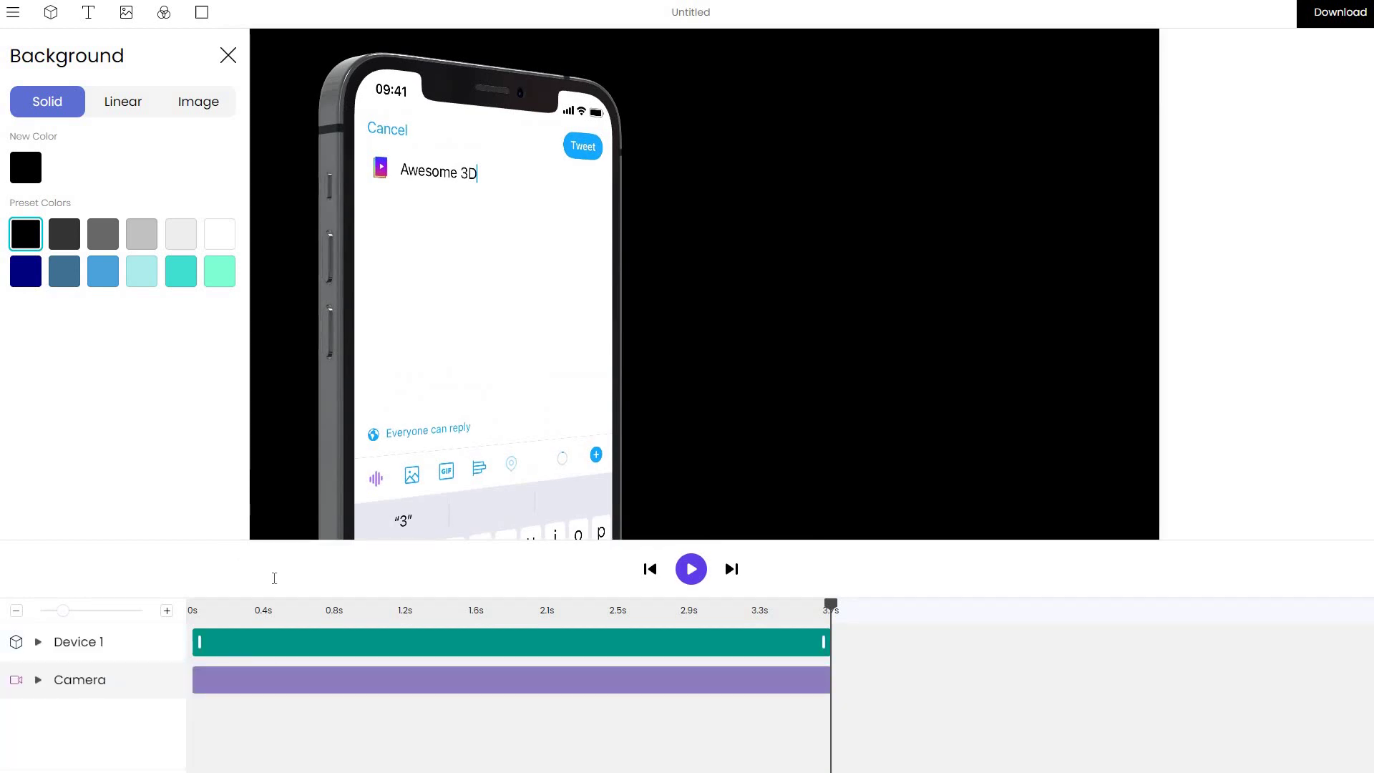
click(122, 203)
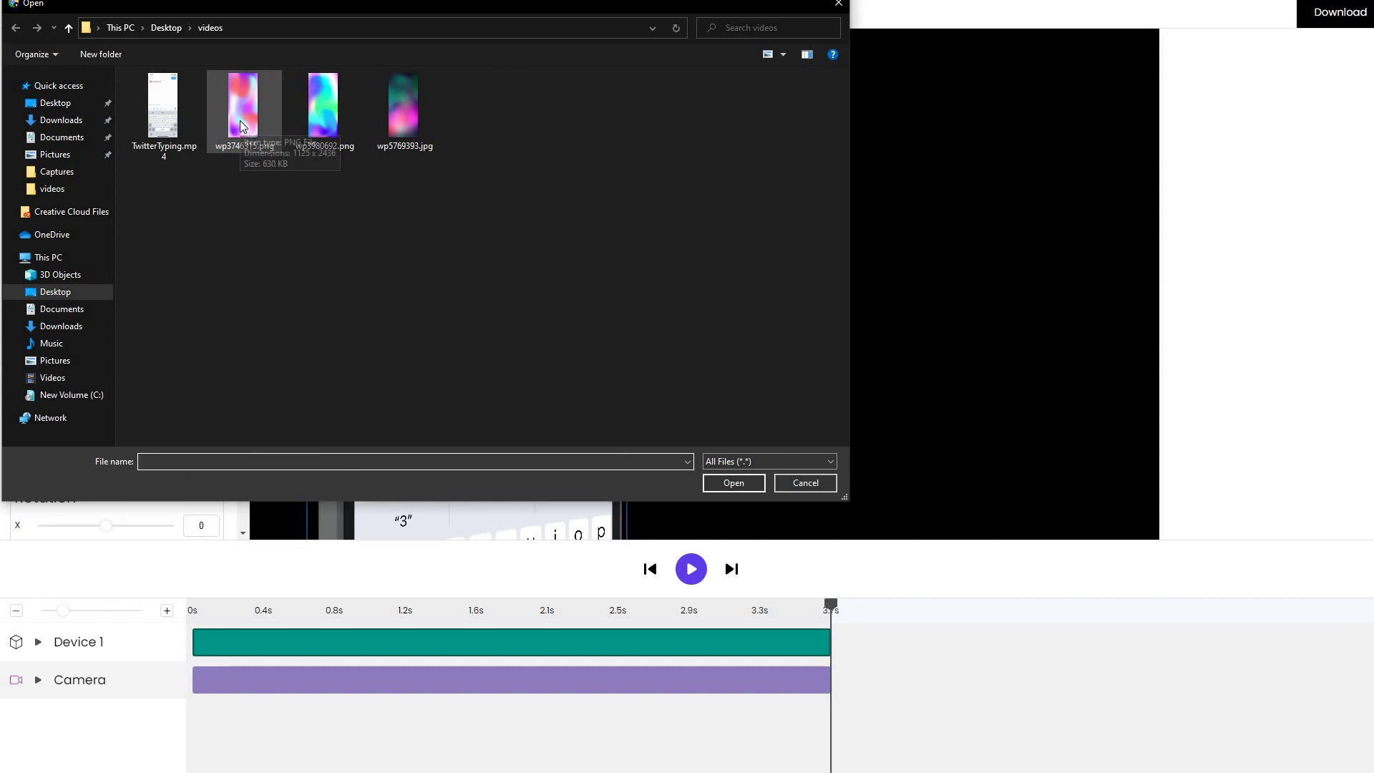
Put wp3746315.png on the phone screen, then replace it with the blue-green gradient image
double_click(241, 129)
click(131, 207)
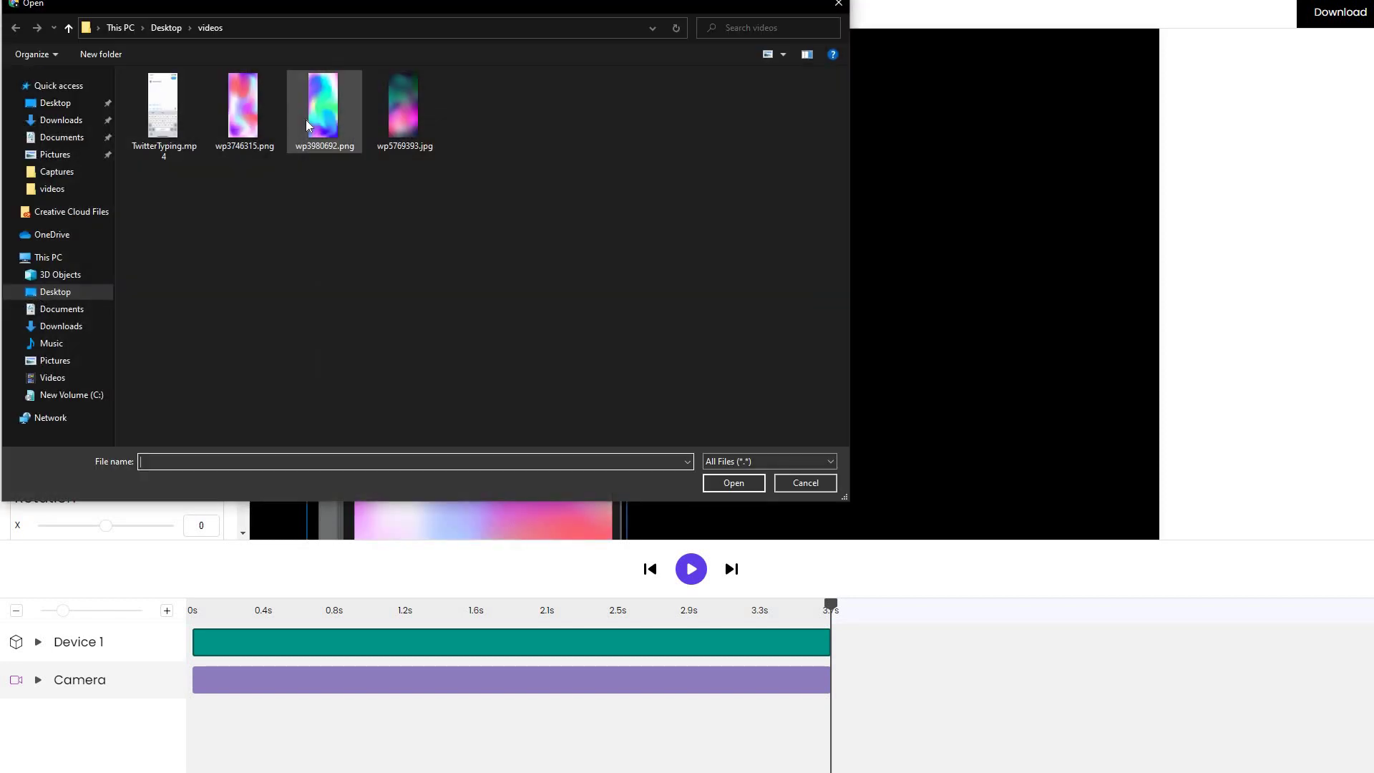
double_click(306, 119)
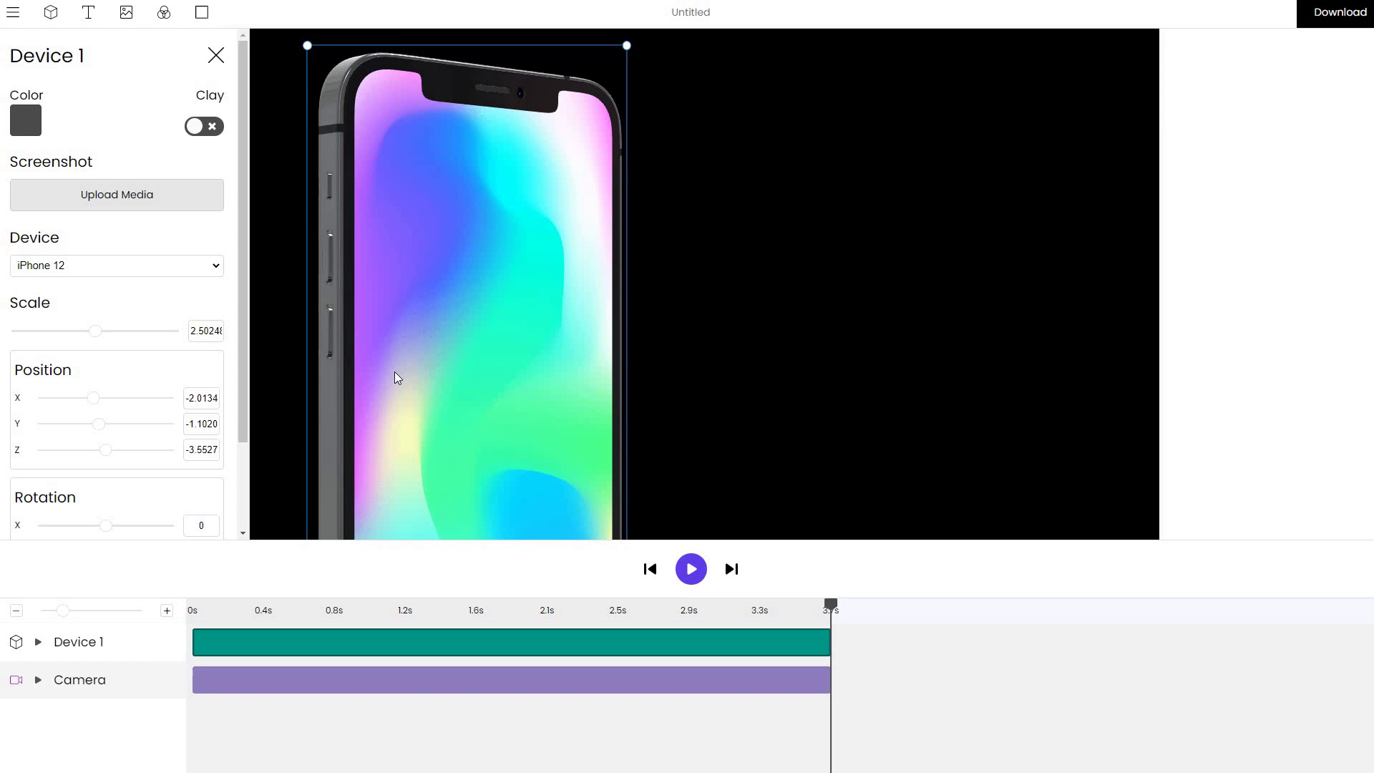
Move the phone to the centre of the frame and bring up the background settings
click(271, 647)
drag(520, 402, 630, 375)
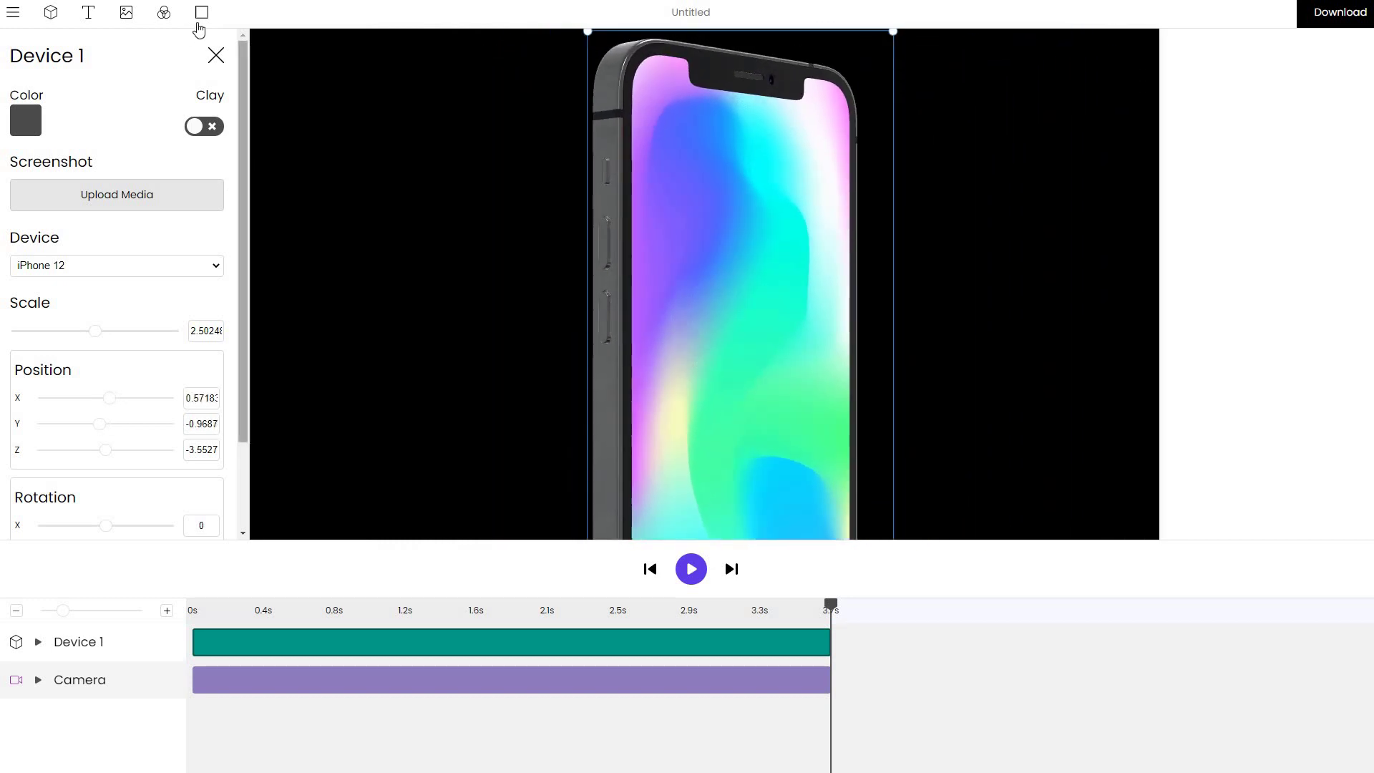
click(126, 21)
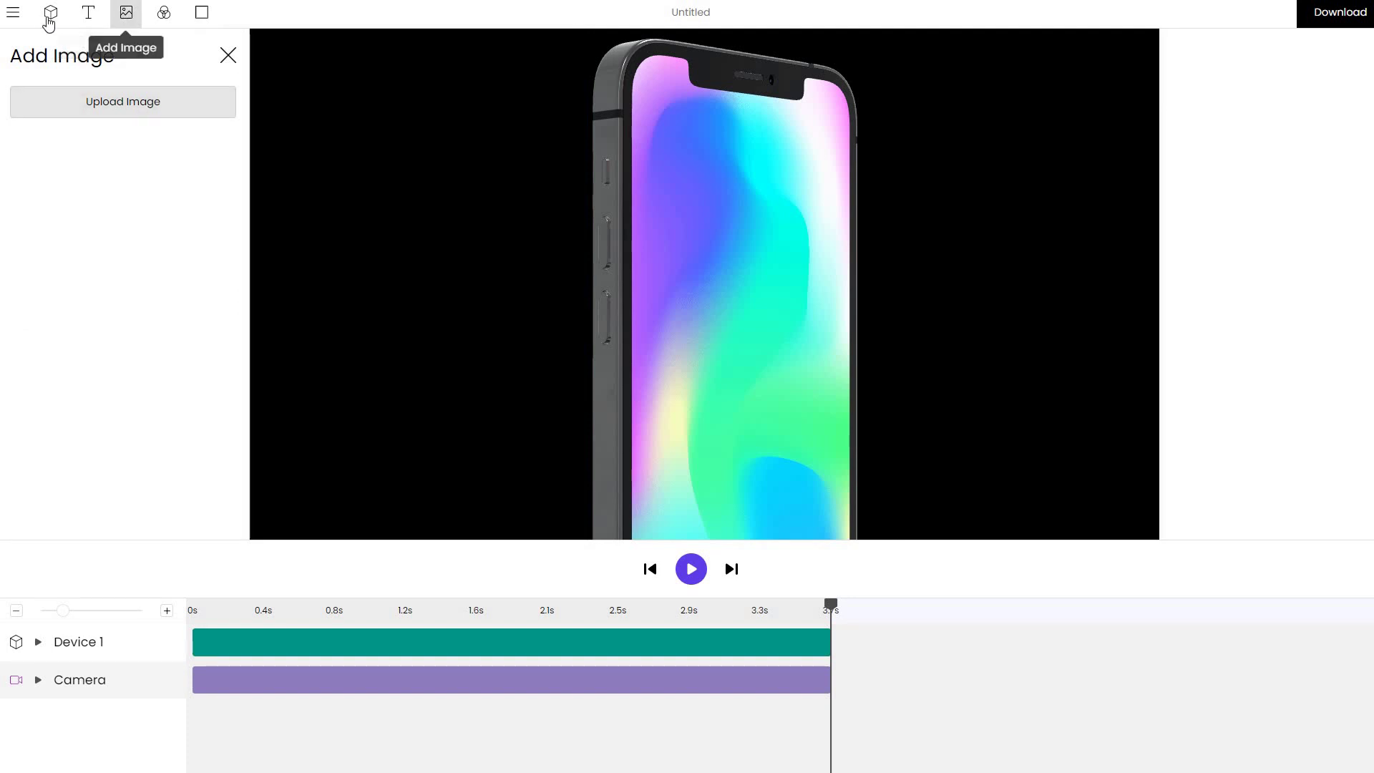
click(154, 21)
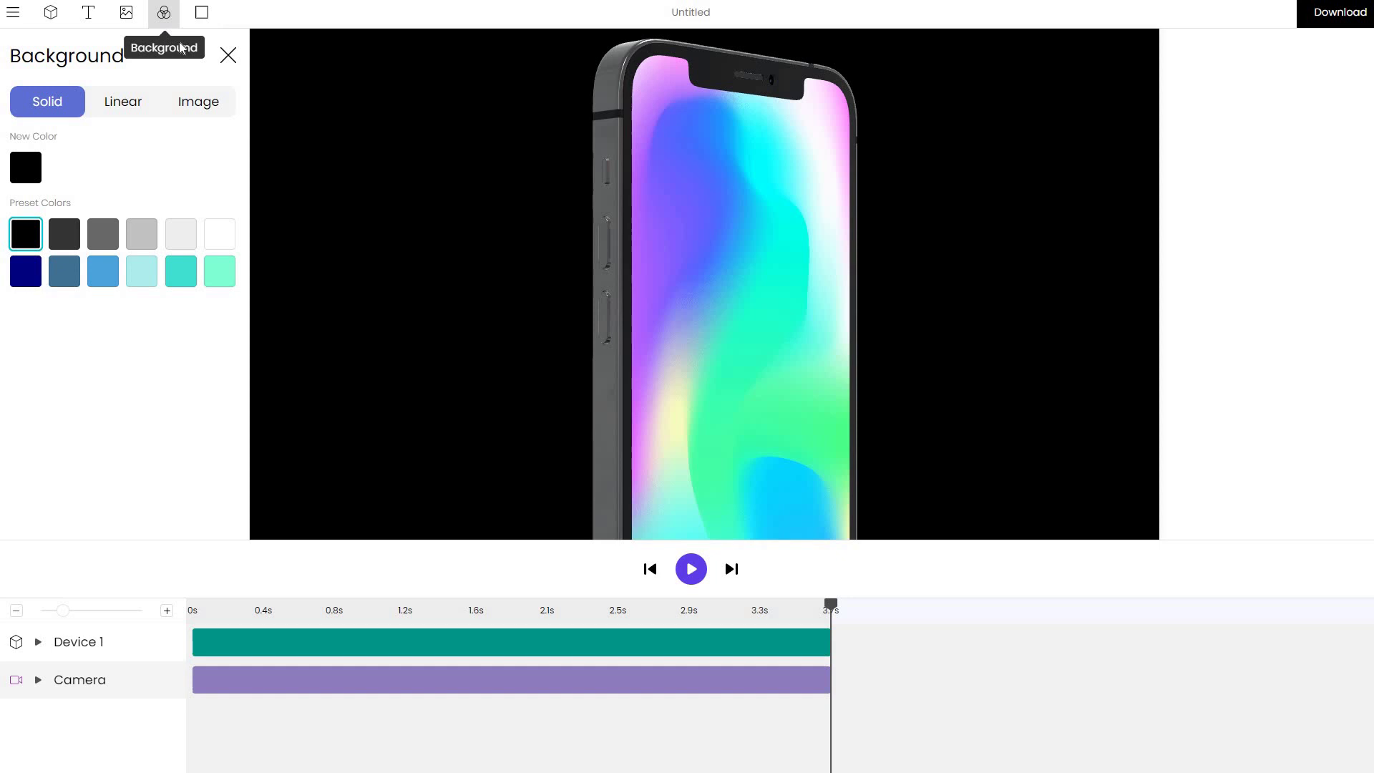
Try blue gradient and cloud-image backgrounds, settle on plain white, then zoom the camera out to about 0.358
click(216, 232)
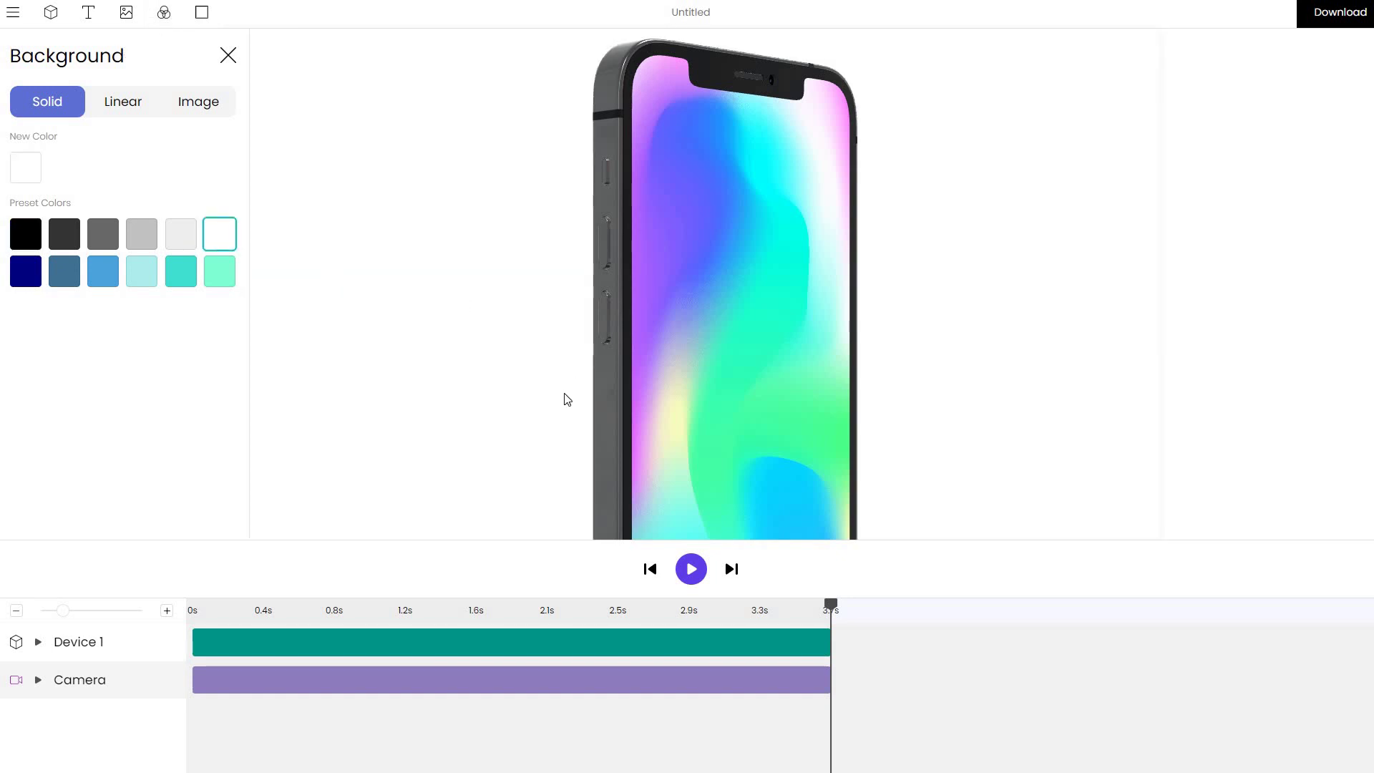
click(136, 105)
click(217, 353)
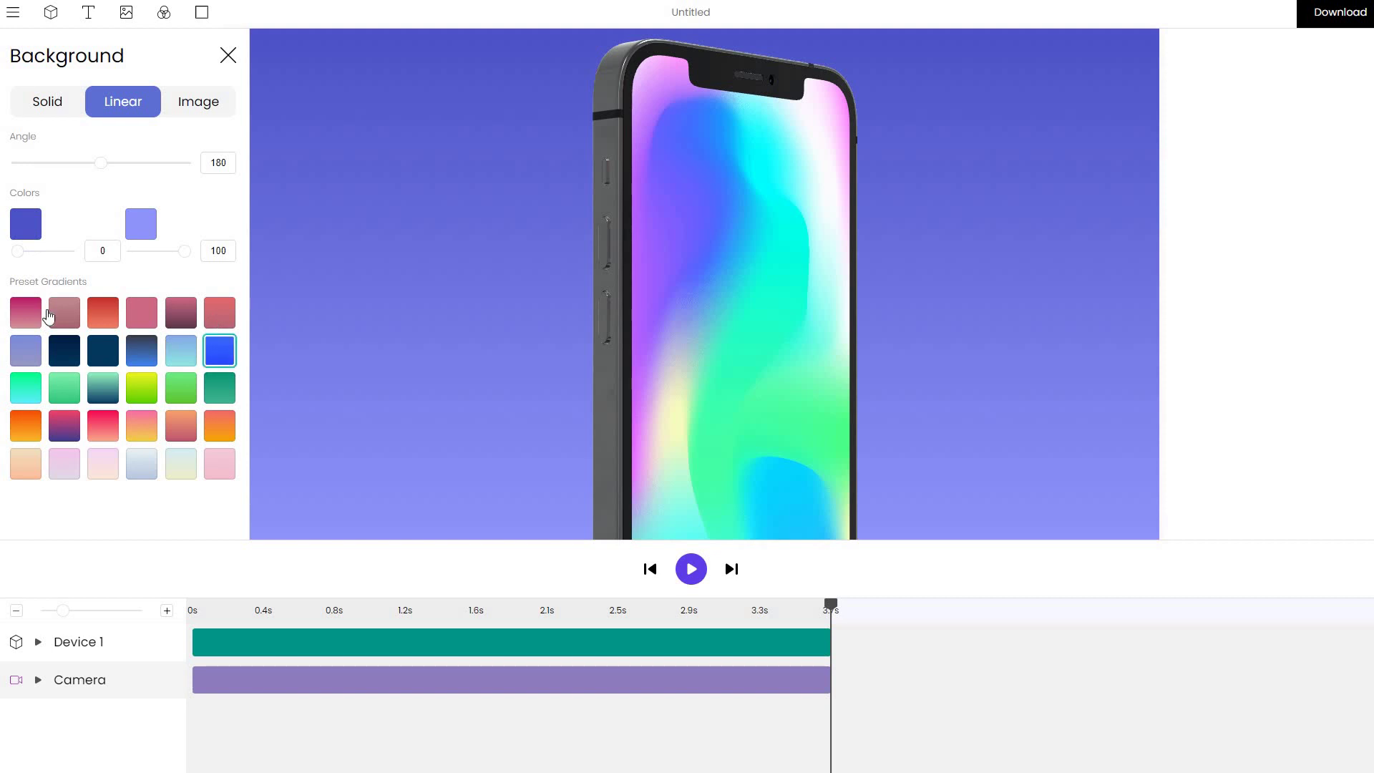
click(166, 113)
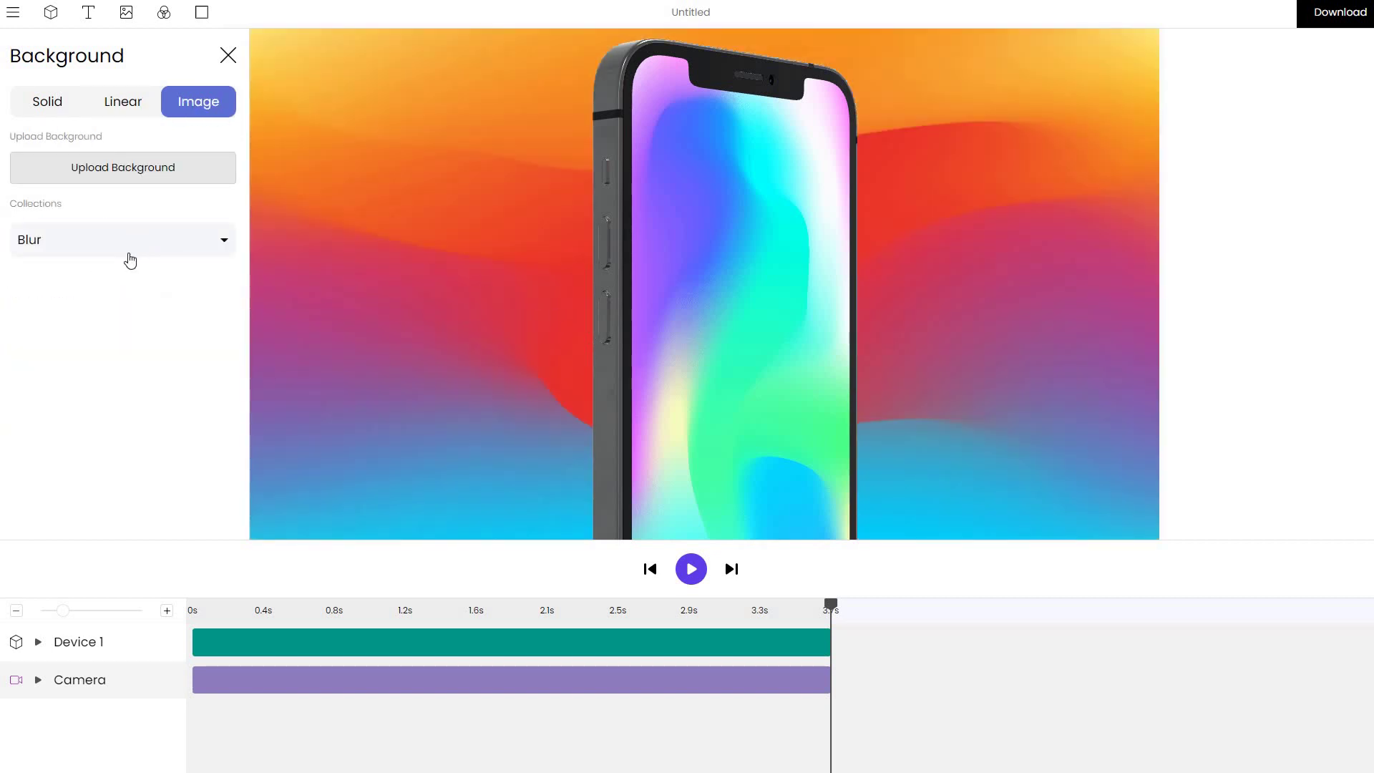
click(129, 251)
click(155, 409)
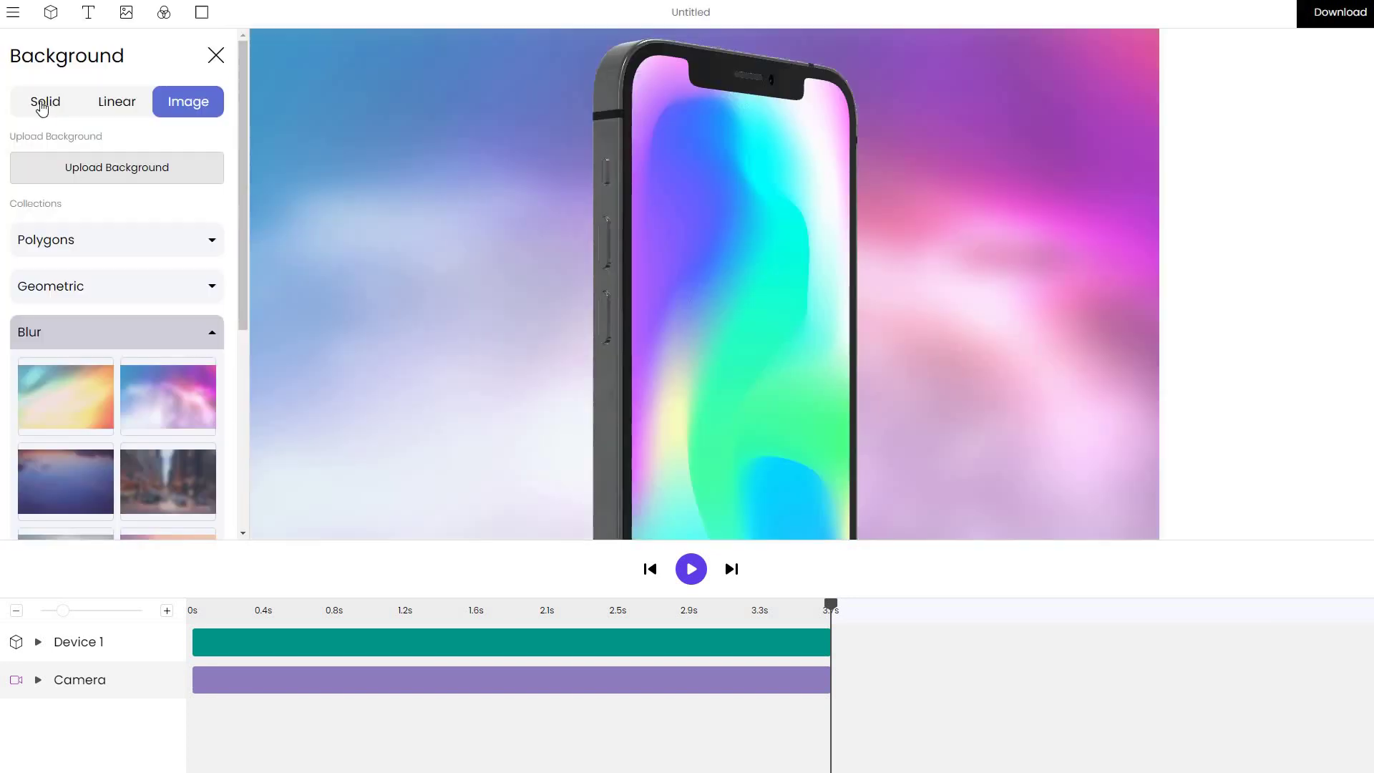
click(45, 101)
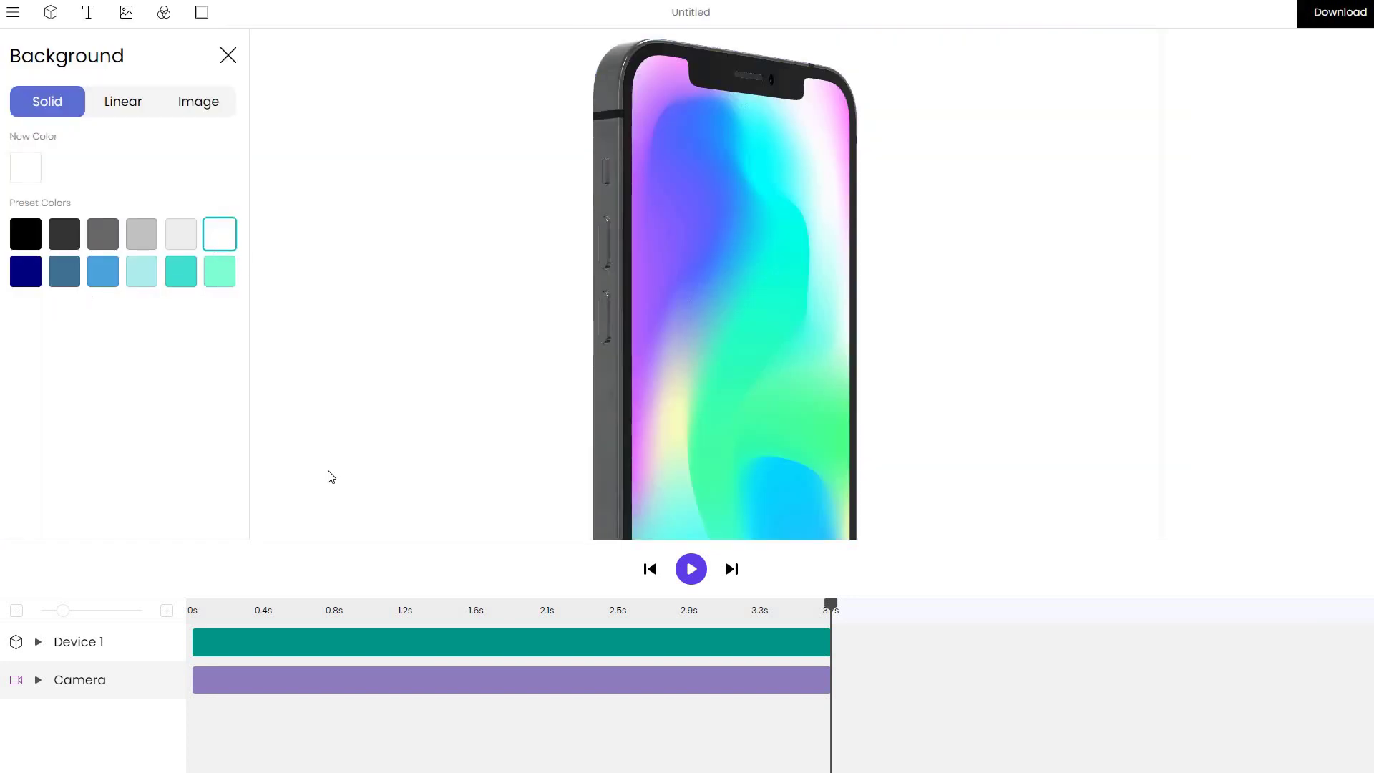
click(261, 685)
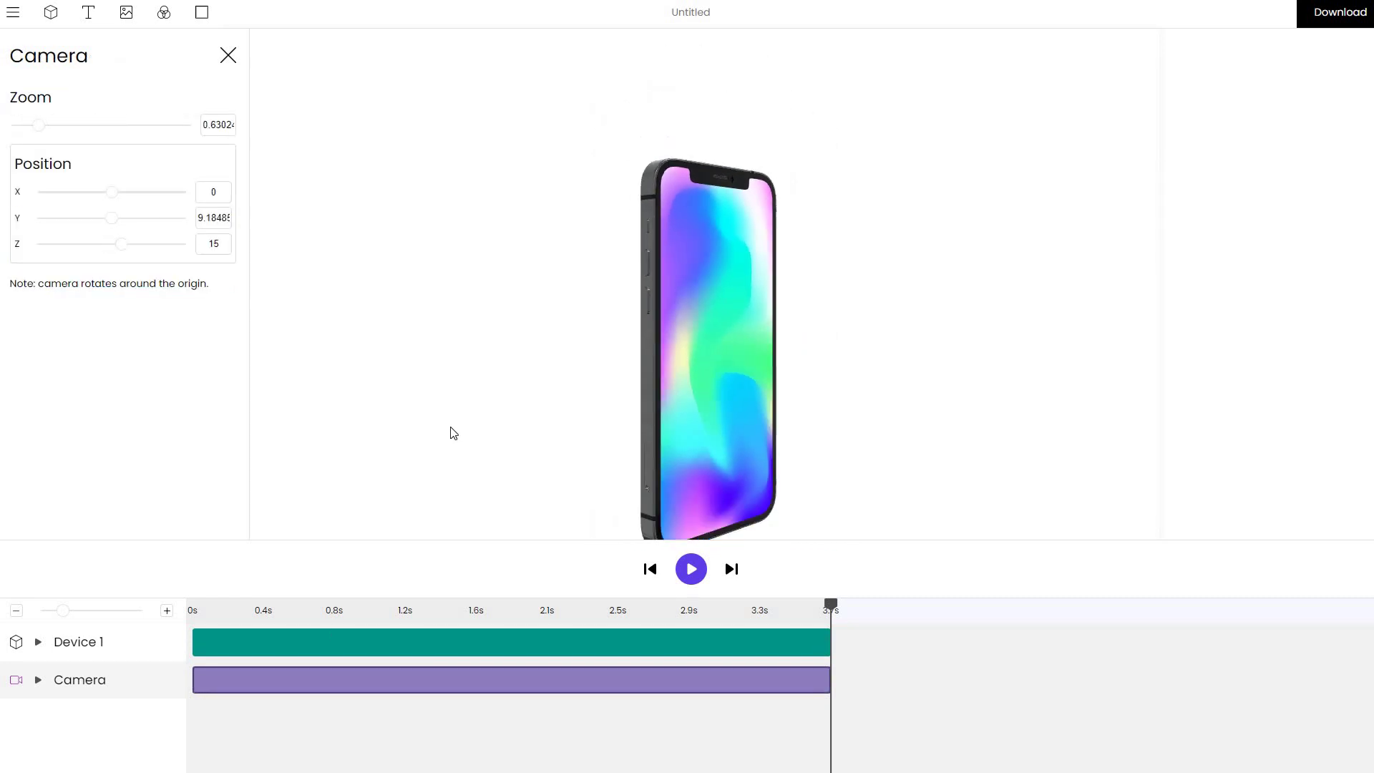
scroll(452, 431, down, 5)
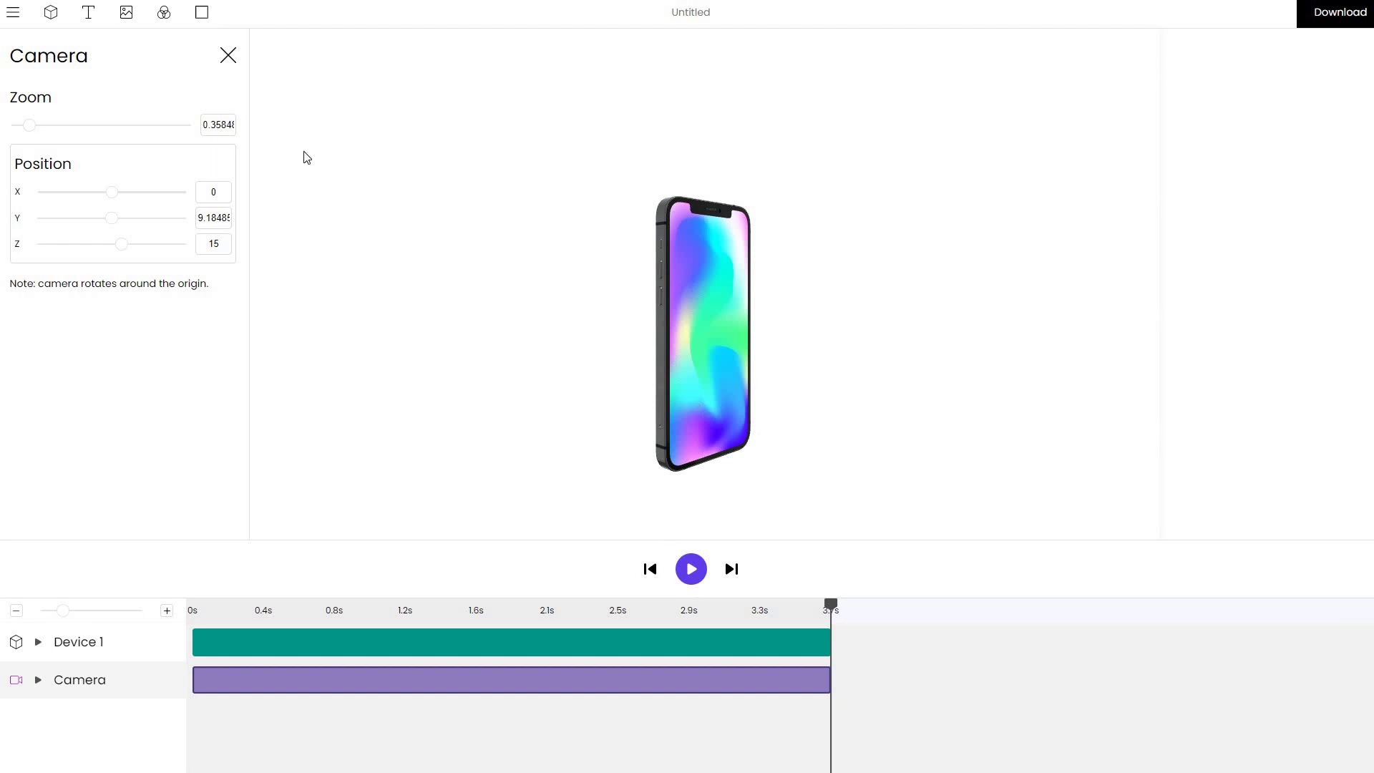
Enable the shadow plane and lower its height to about -4.971
click(204, 12)
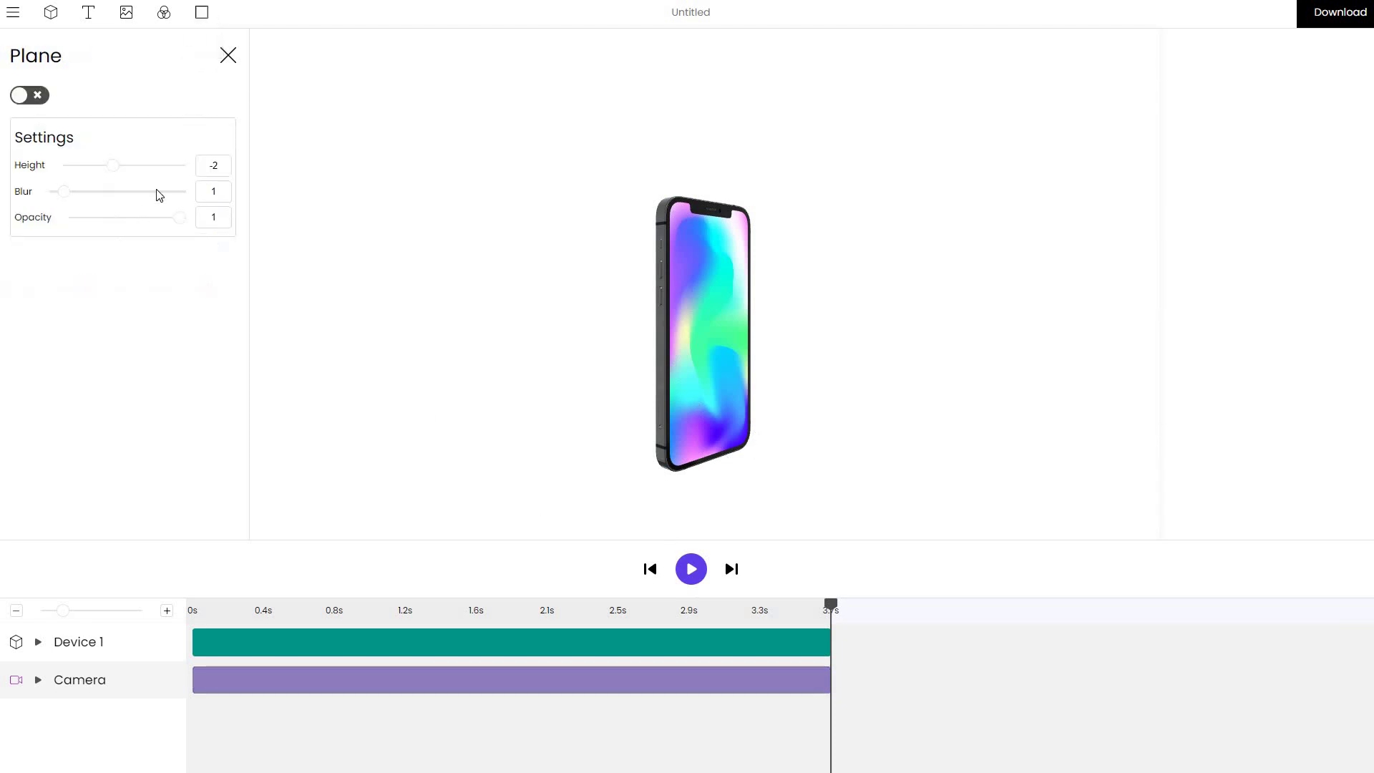
click(29, 95)
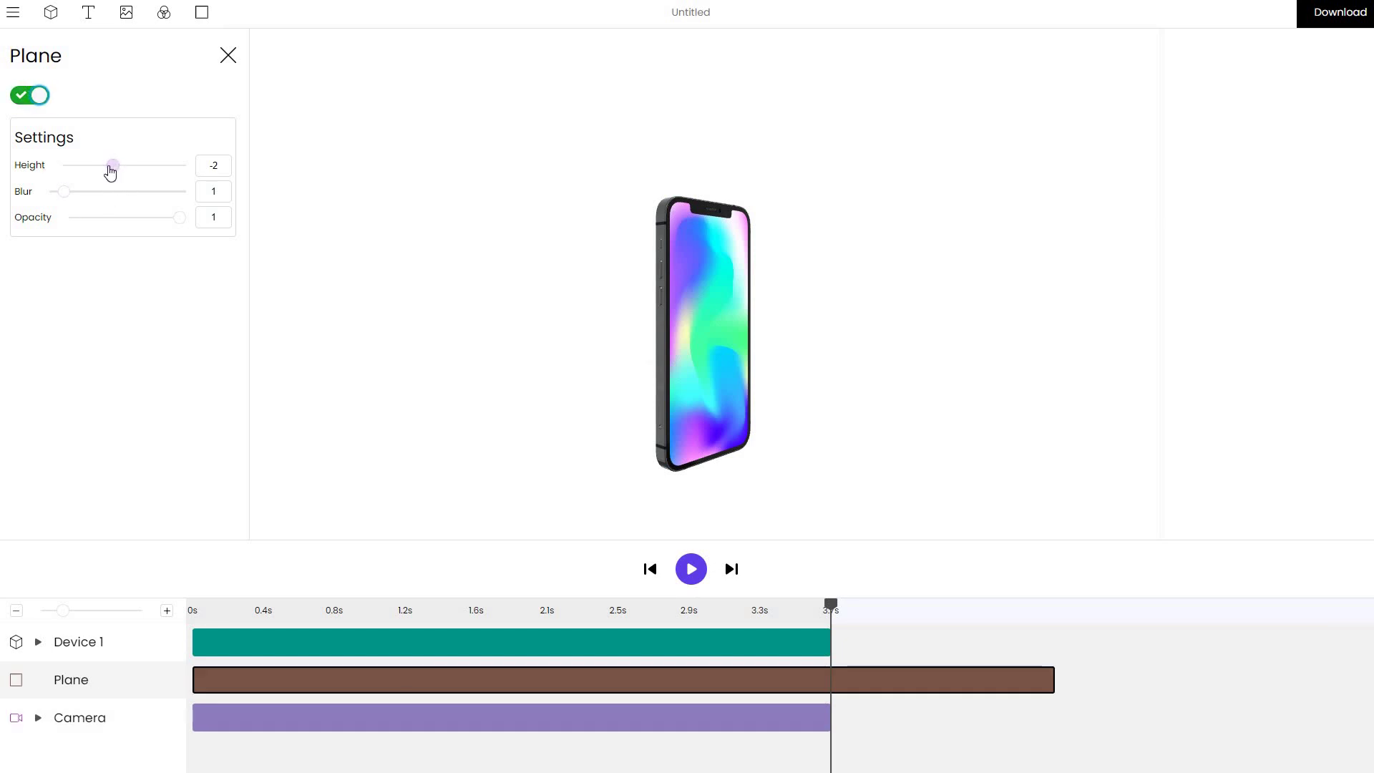
drag(110, 169, 96, 168)
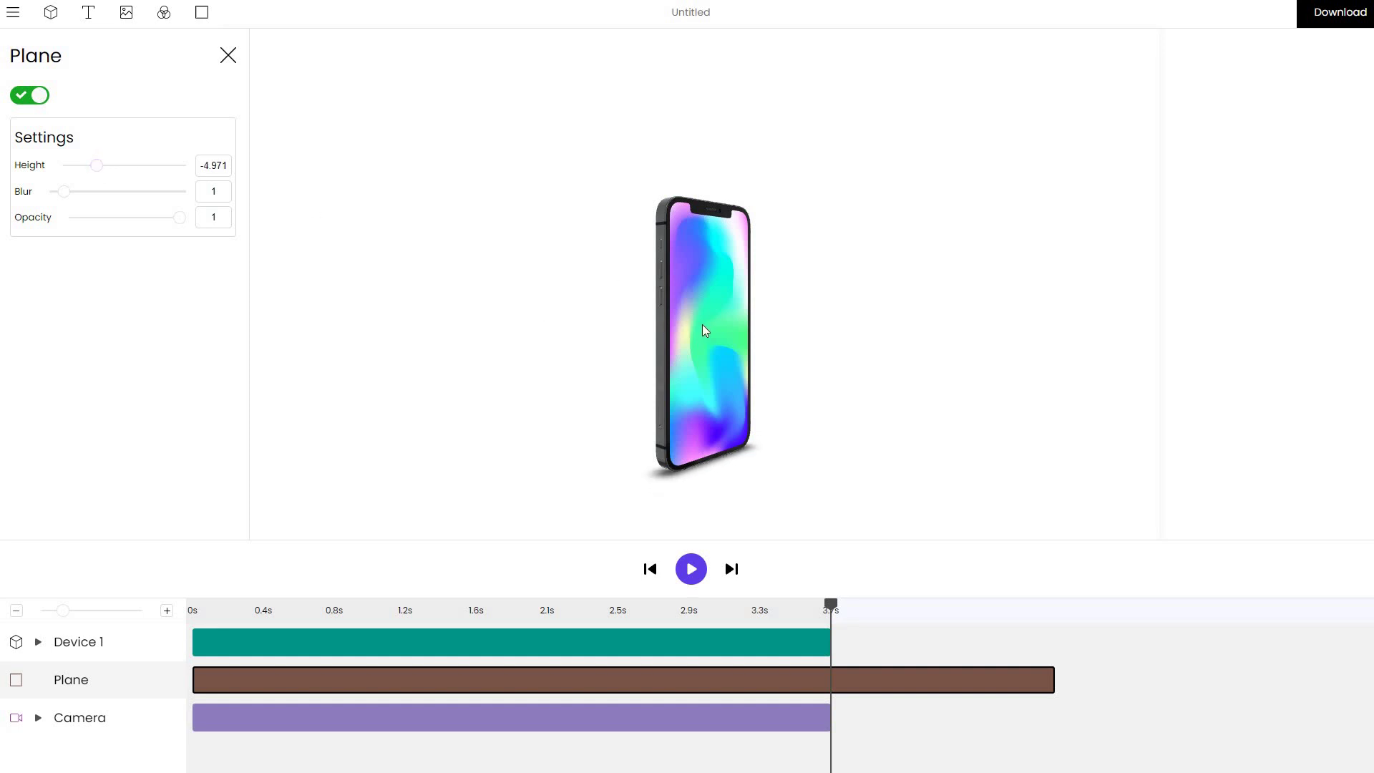
Align the phone to the shadow plane, re-aligning after lifting it, so it stands at Y -0.957
click(234, 657)
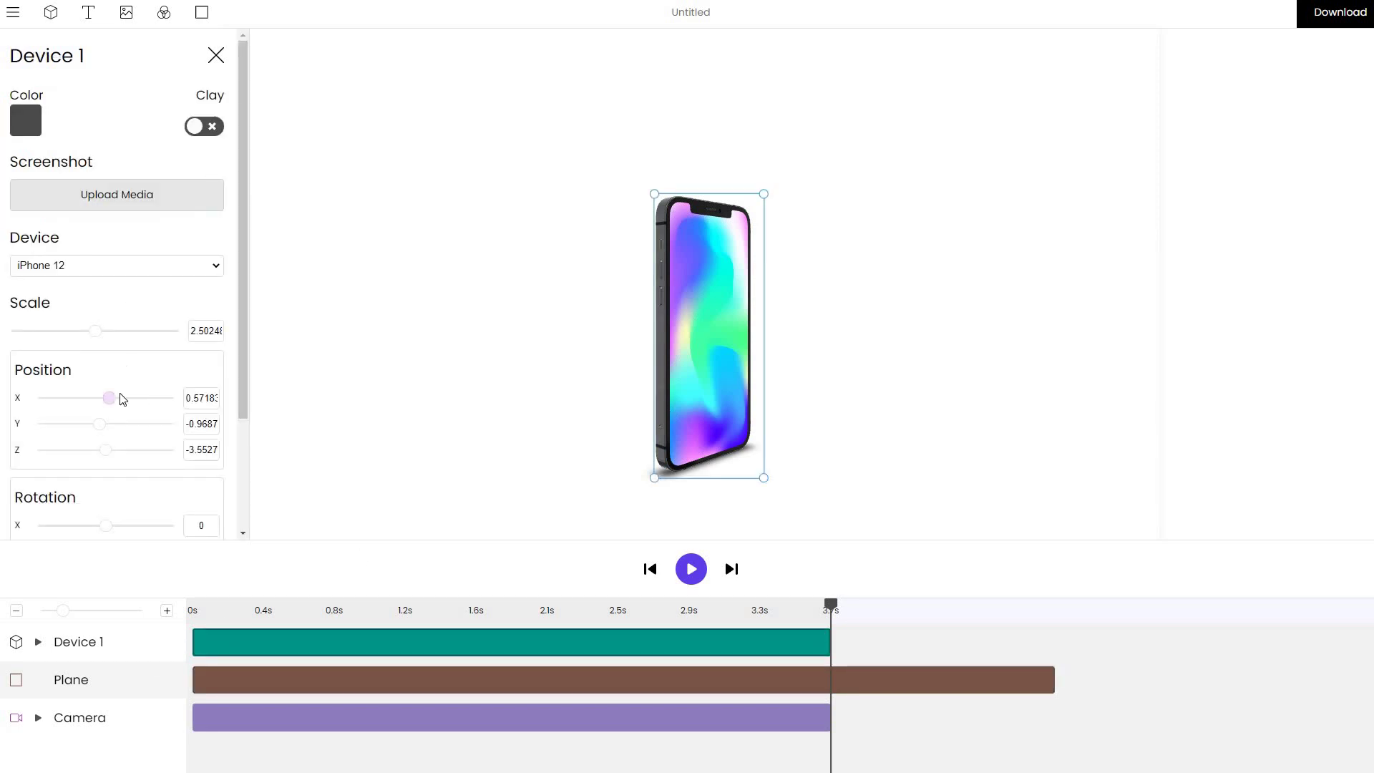
scroll(126, 495, down, 2)
click(104, 483)
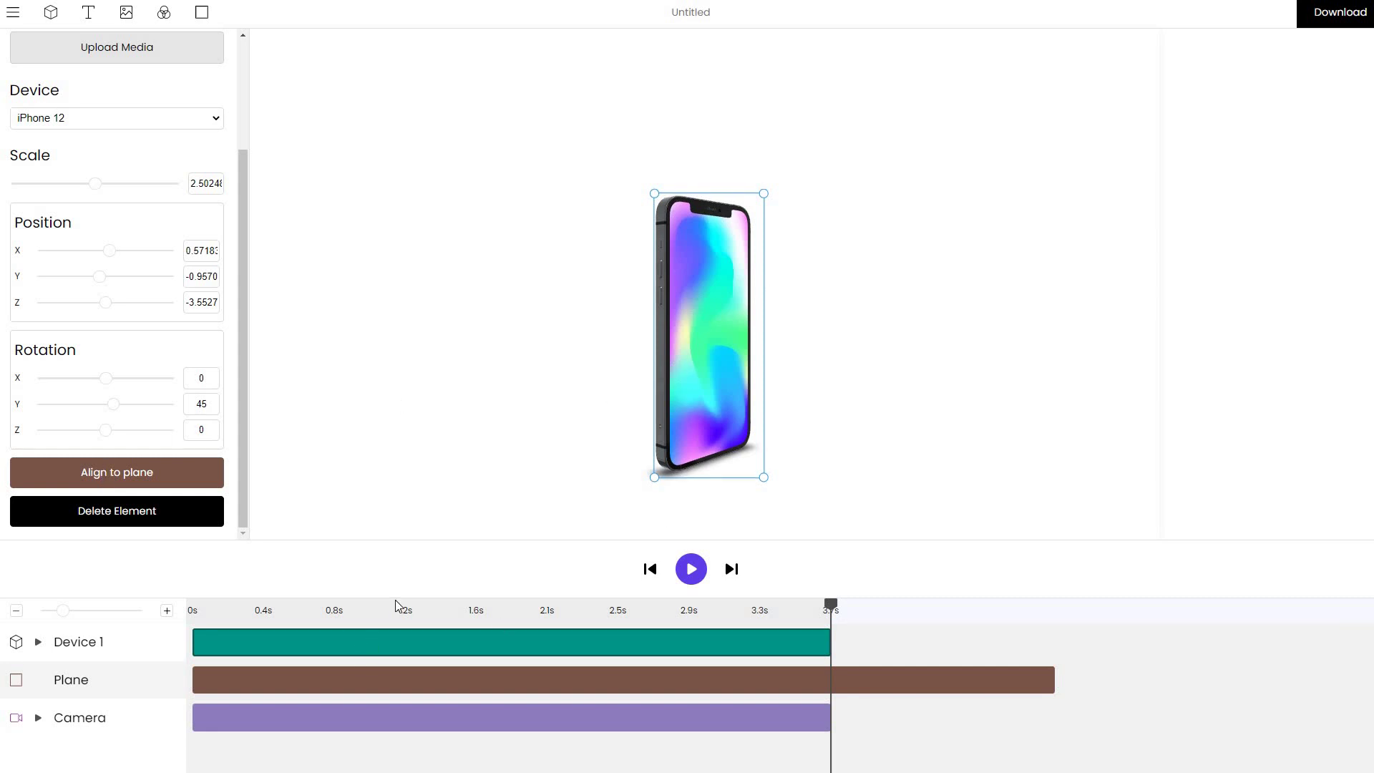
mouse_move(336, 687)
drag(685, 381, 664, 344)
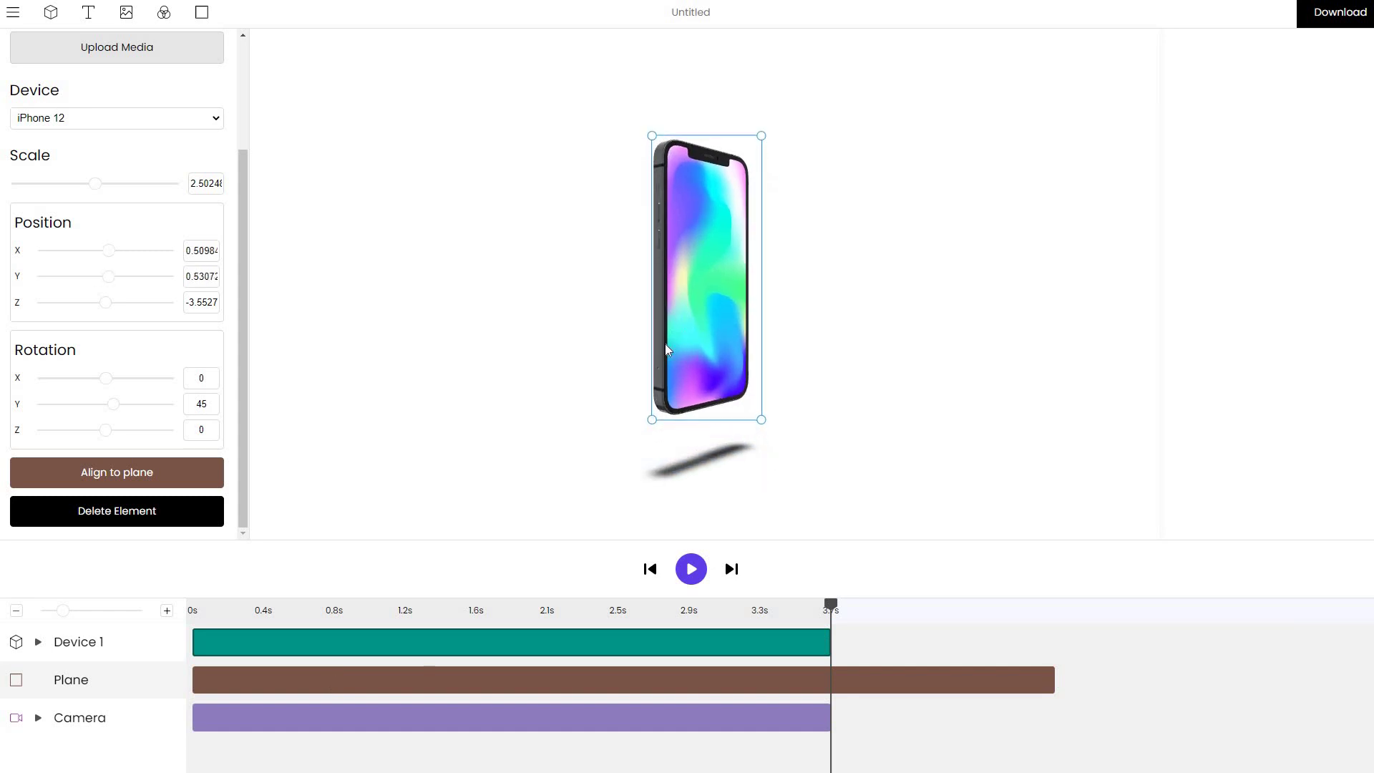
click(120, 479)
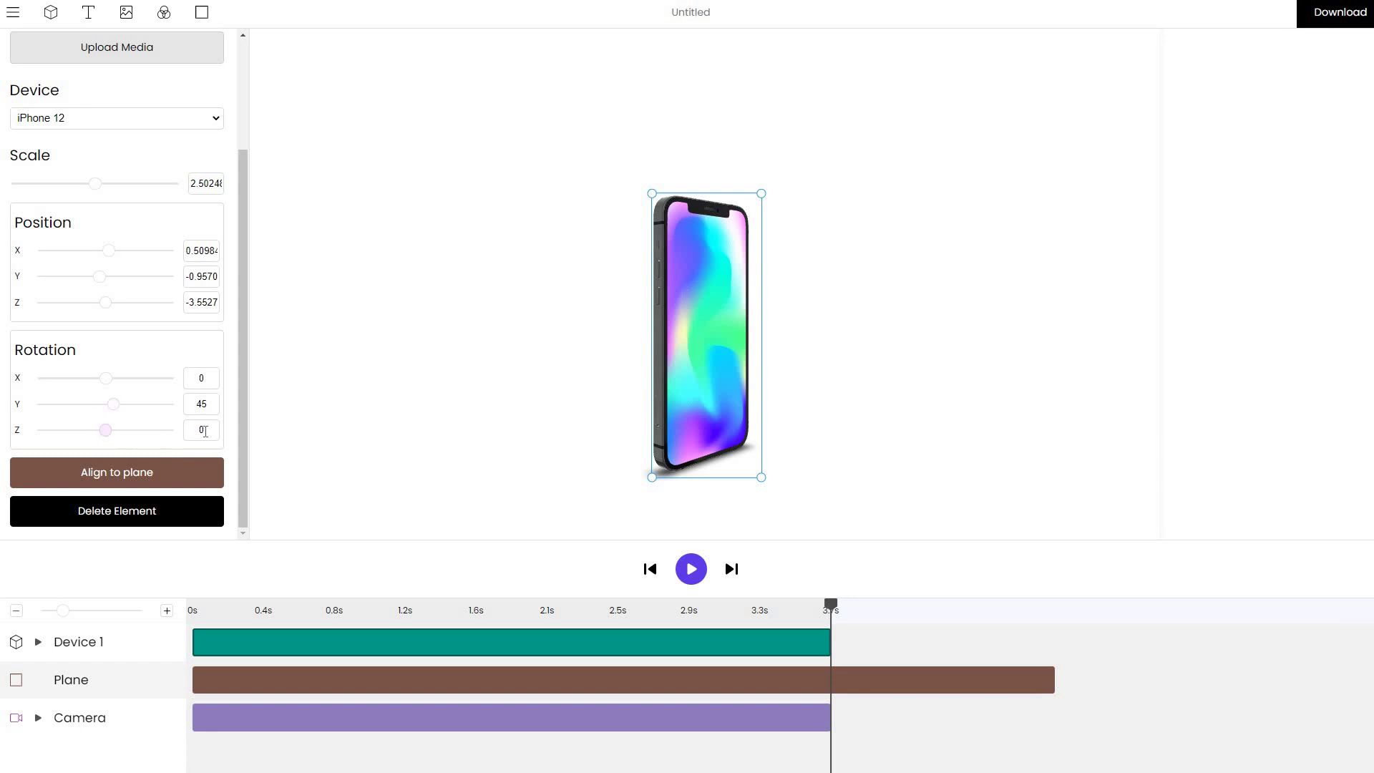
Lay the phone flat at X rotation -90, align it to the plane, and trim the Plane clip to match
key(BackSpace)
text(90)
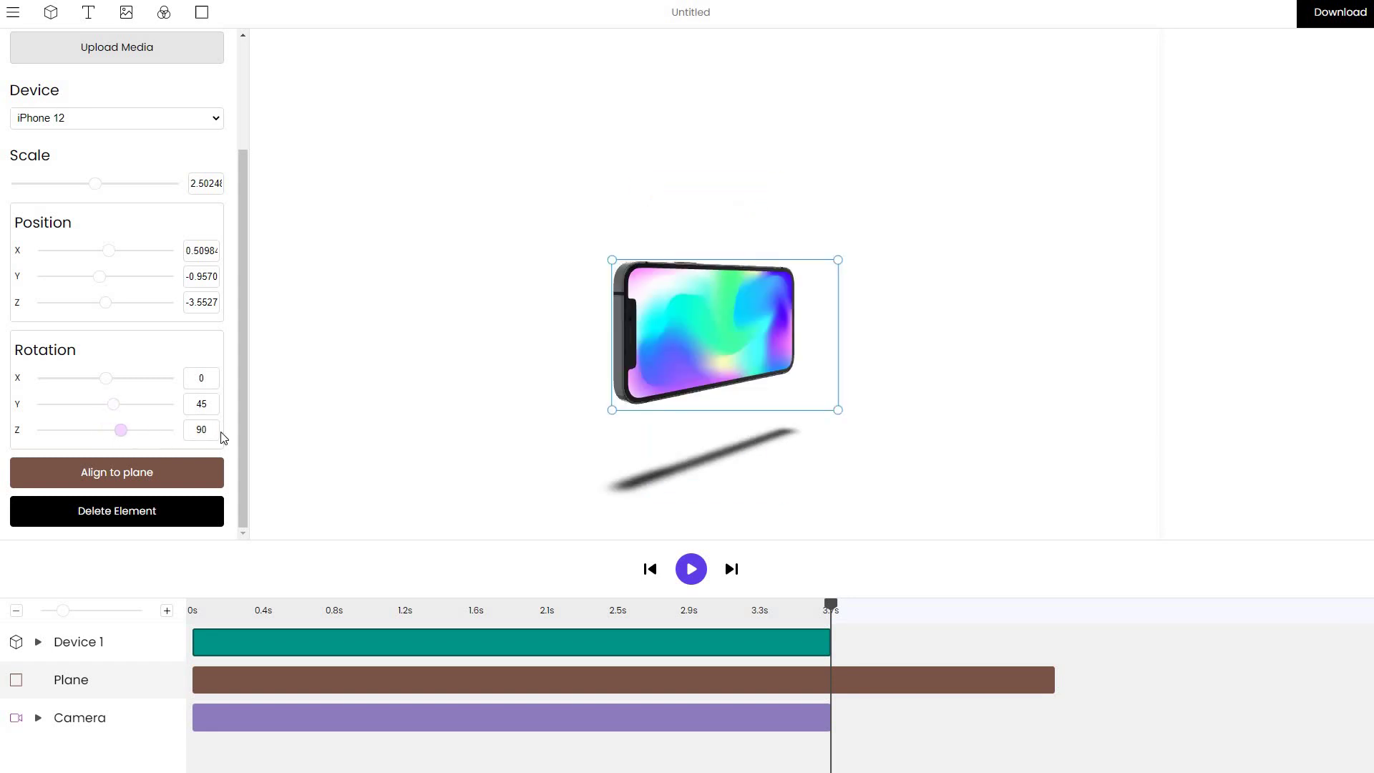
text(0)
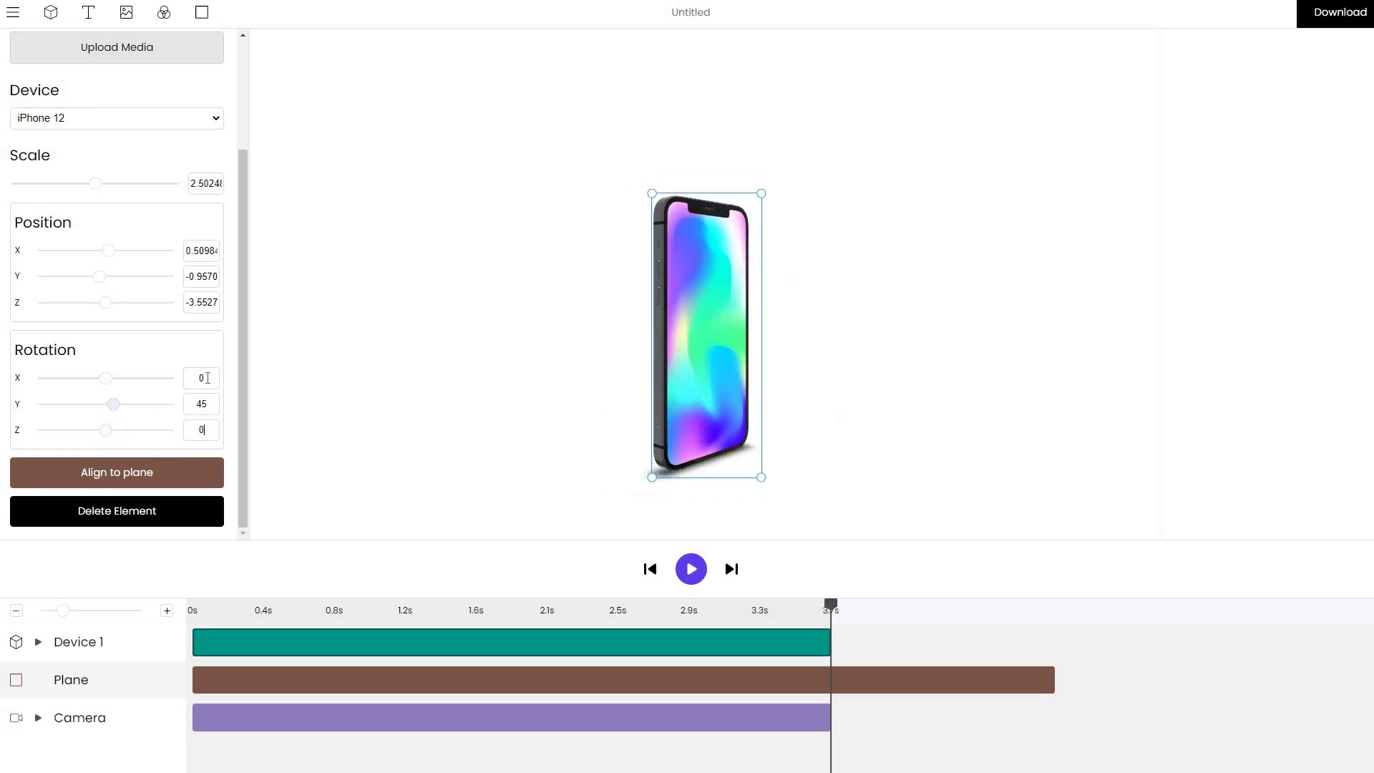
key(shift+Tab)
key(shift+Tab)
text(90)
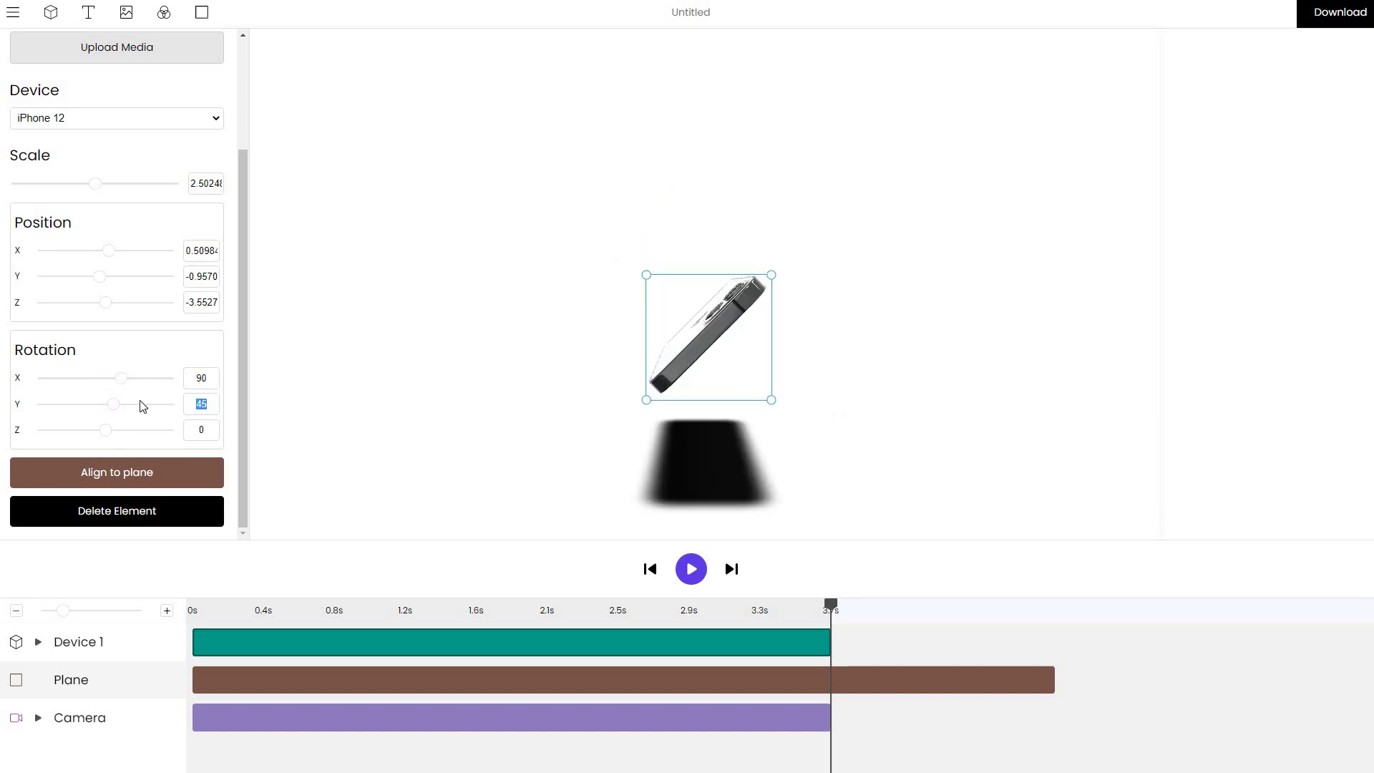
text(0)
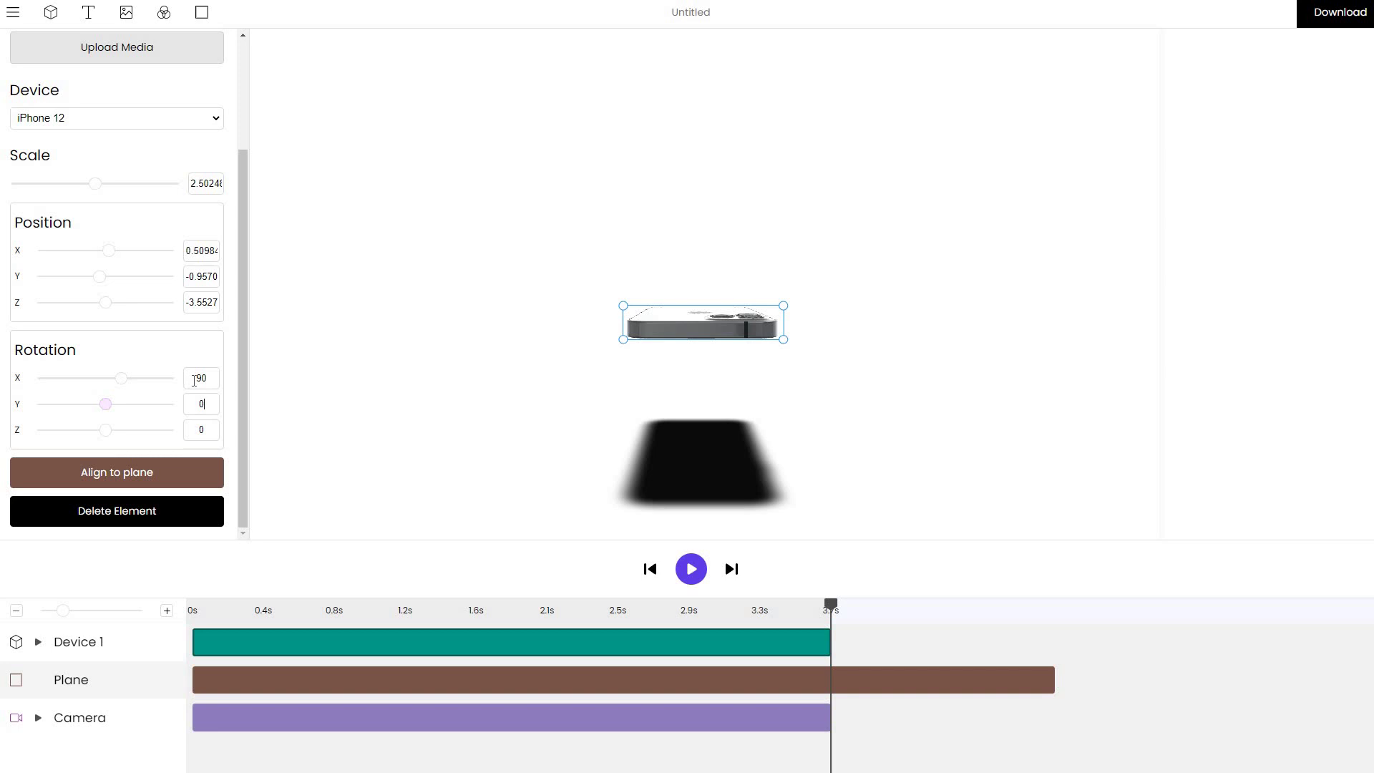
text(0-)
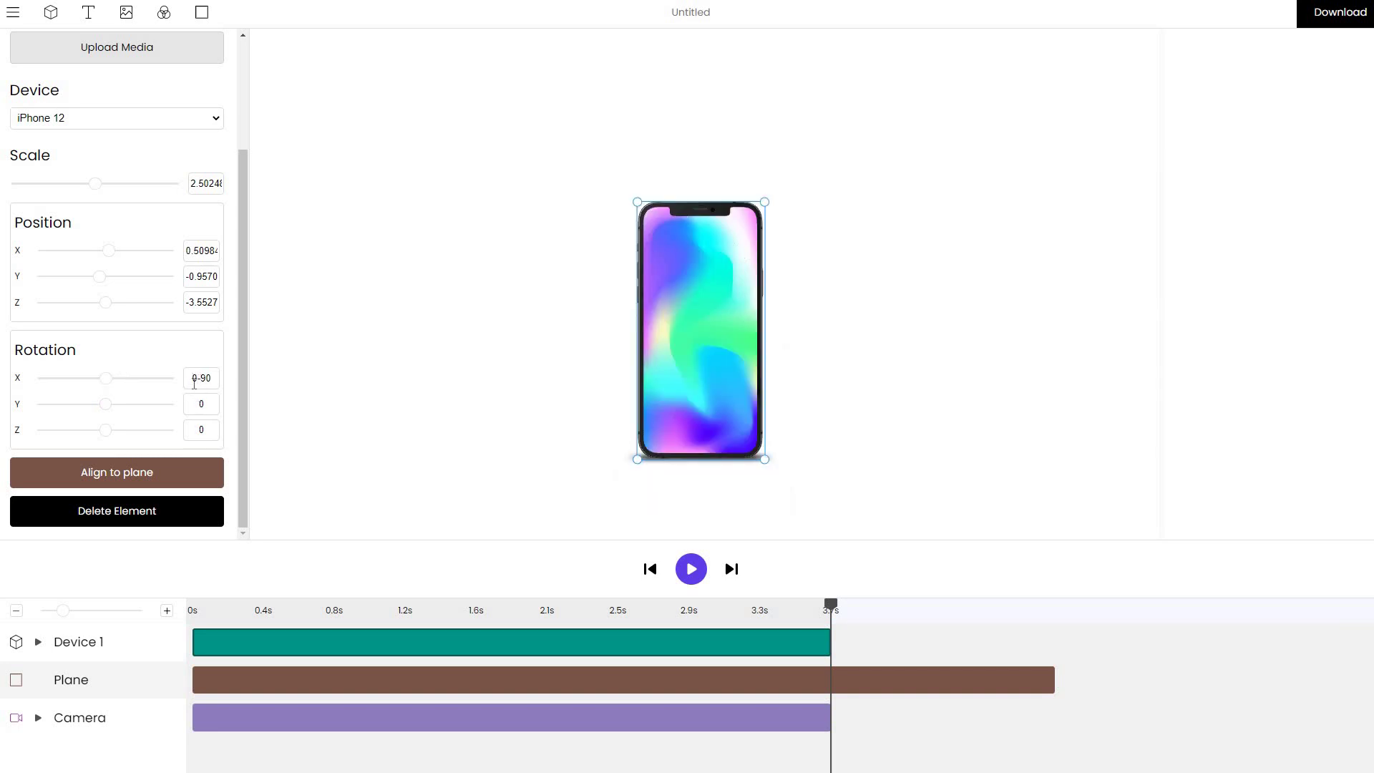
click(194, 383)
key(BackSpace)
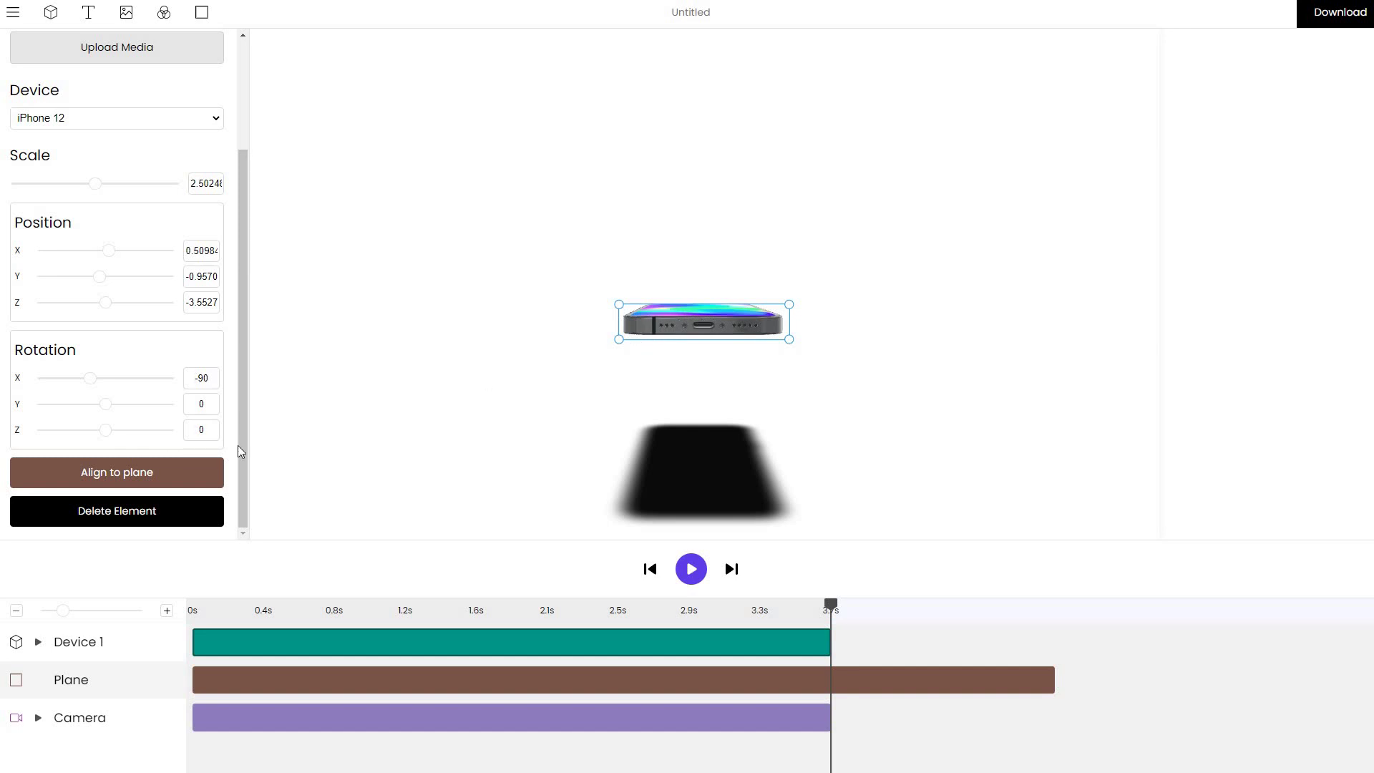
click(202, 474)
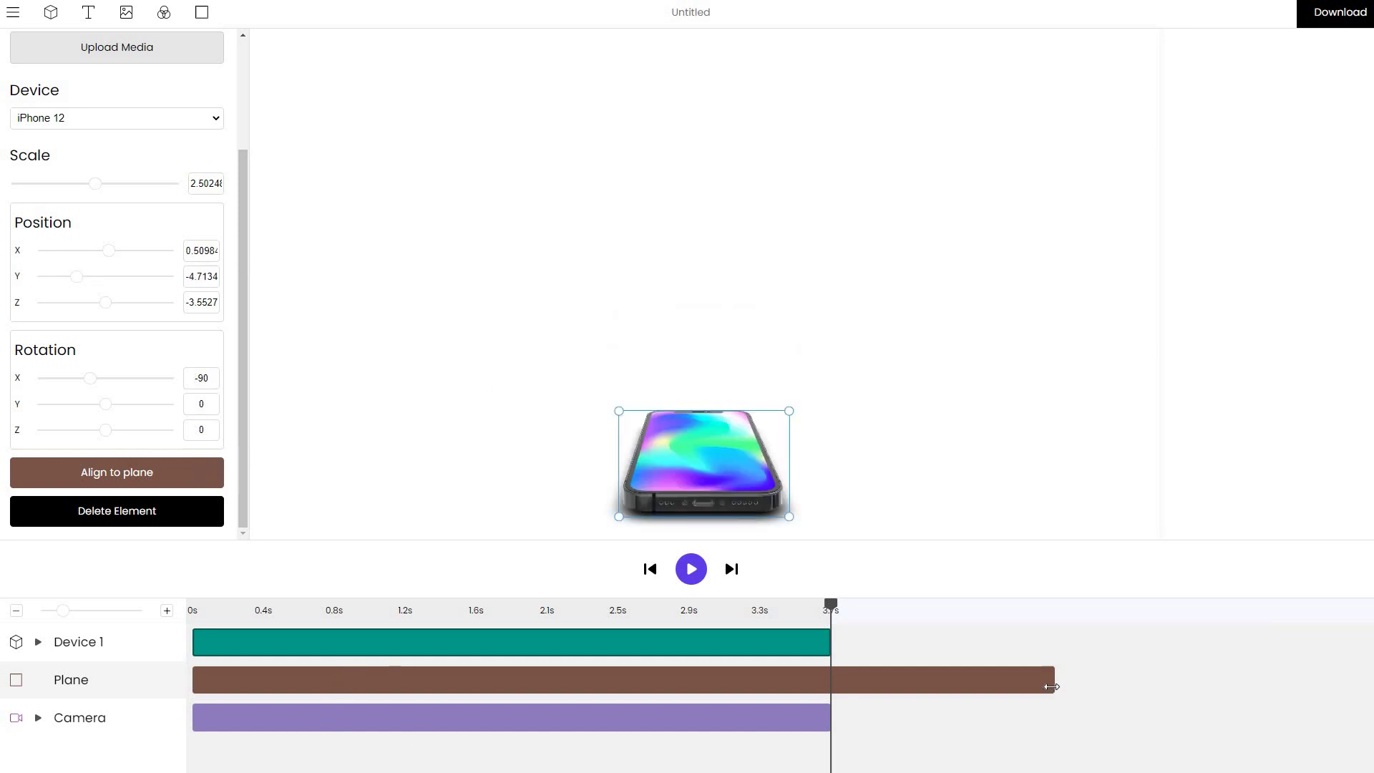
drag(1052, 686, 830, 681)
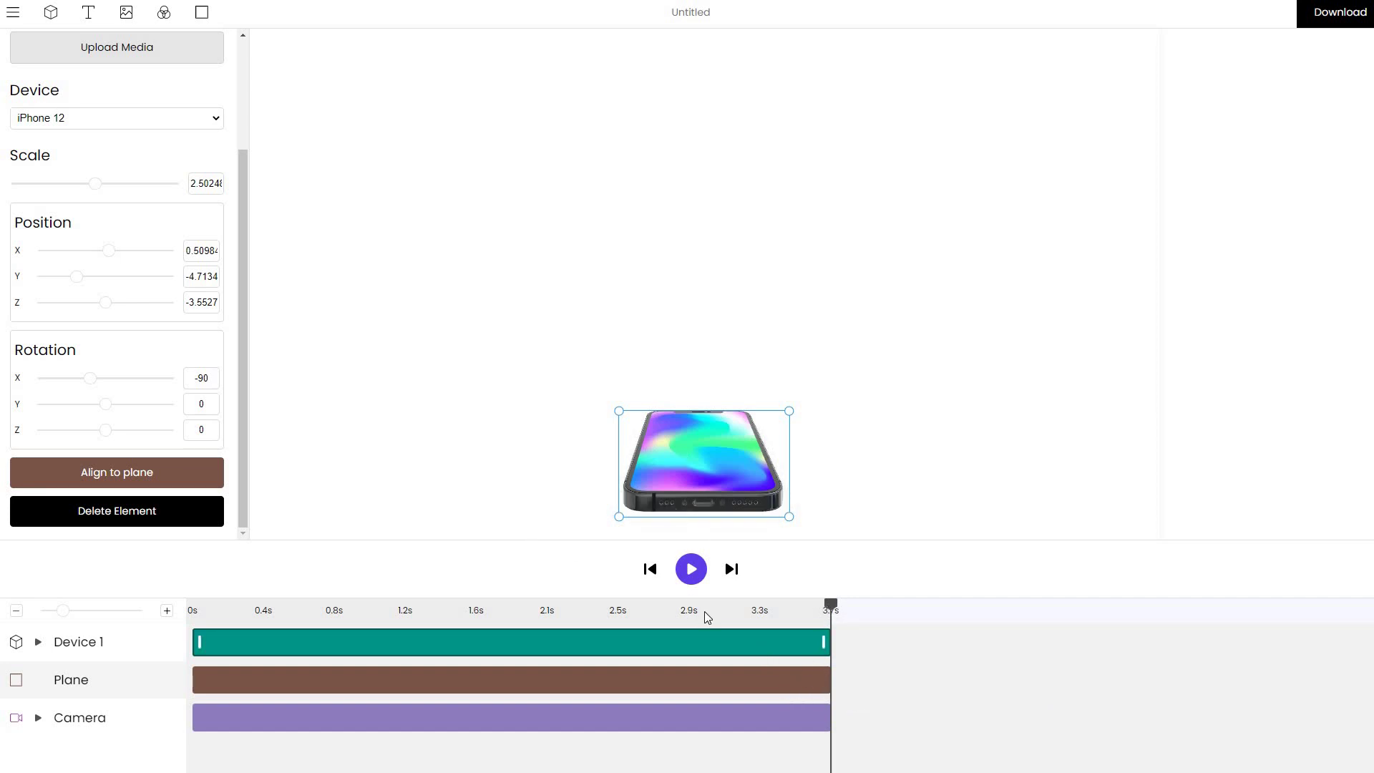
Reset the playhead and orbit the camera to about X -11.27, Y 6.51, Z 7.46, looking down diagonally
click(195, 610)
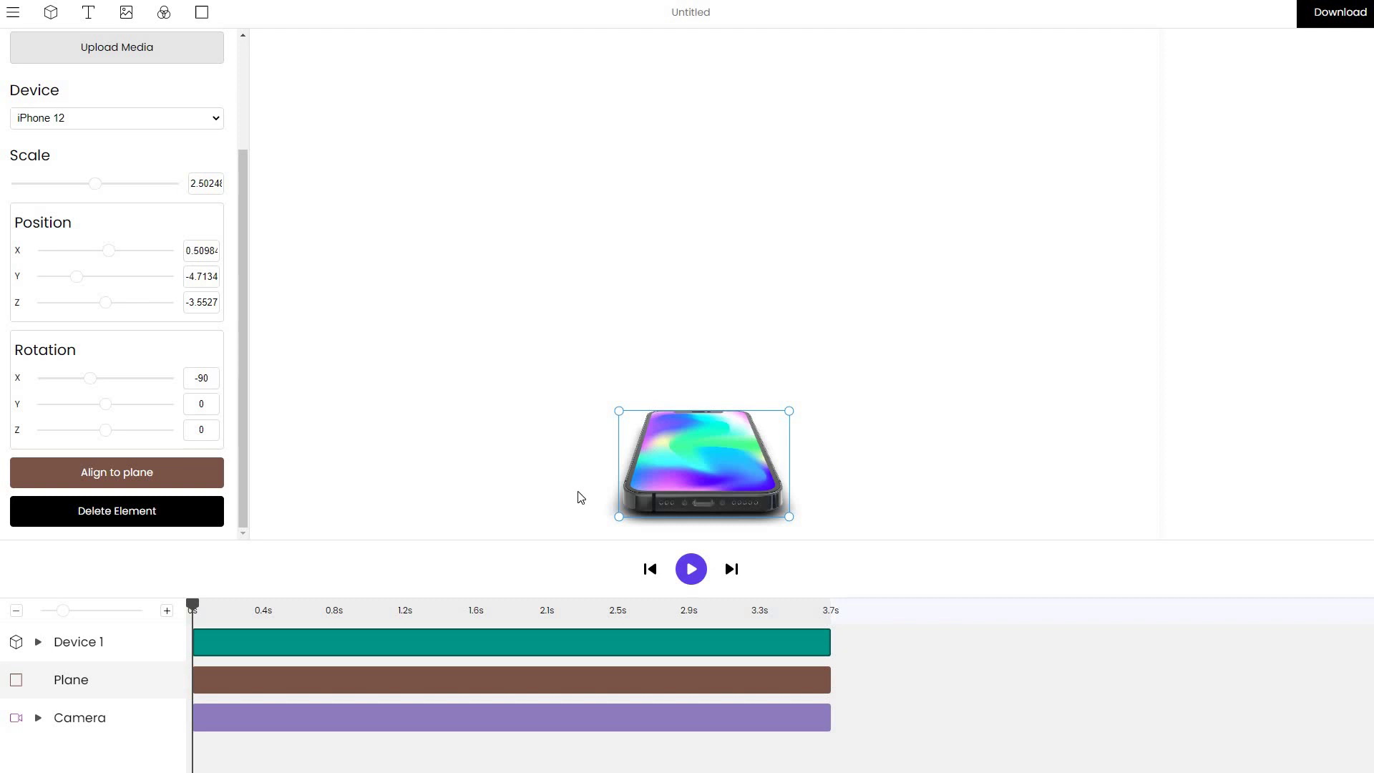
click(296, 725)
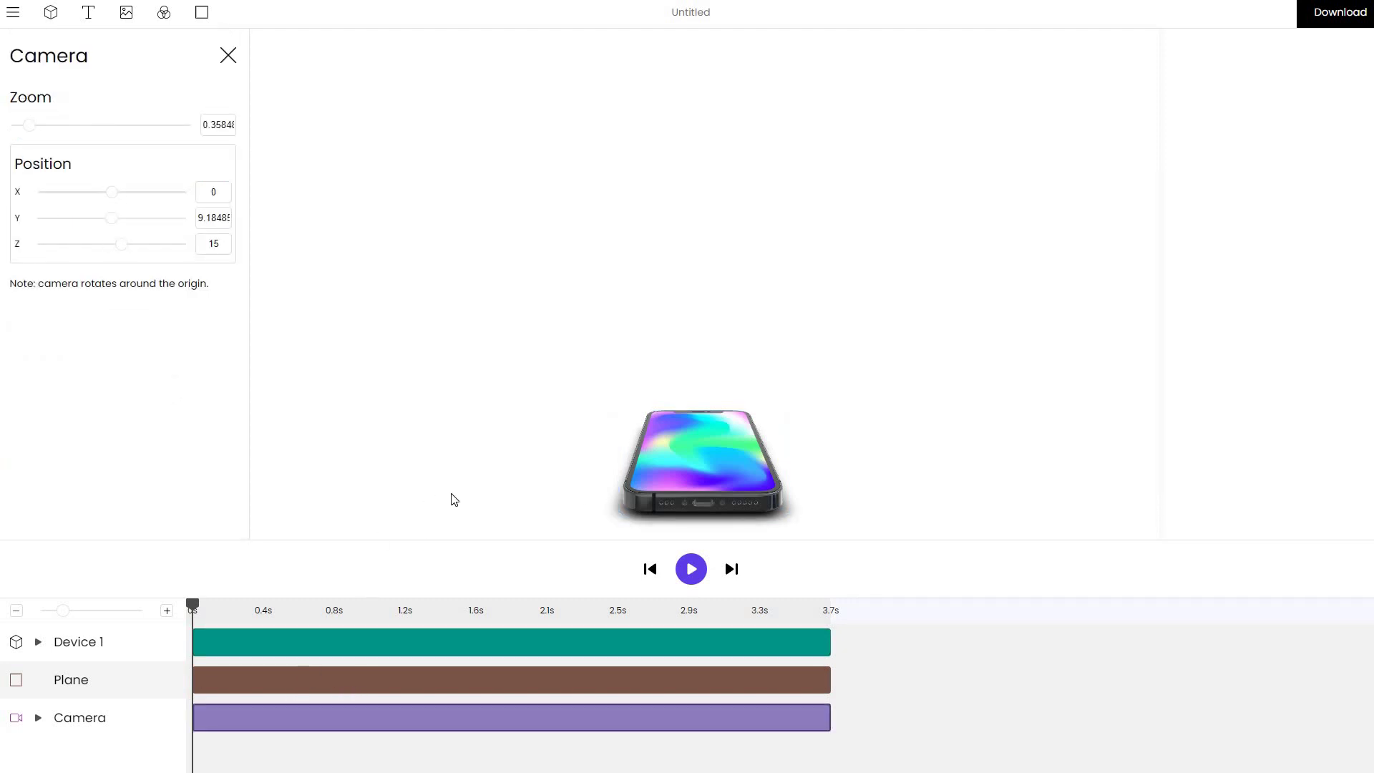
drag(522, 500, 555, 515)
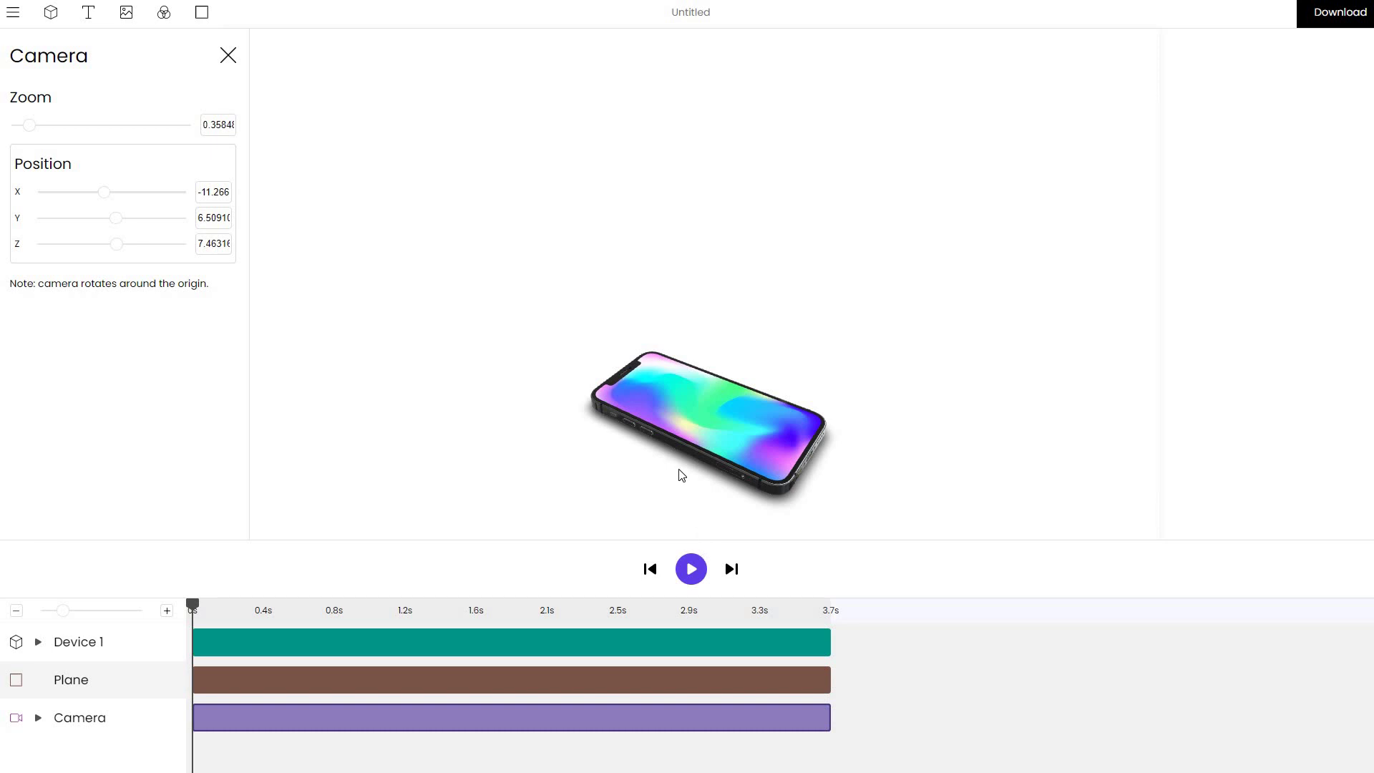
Show the Download menu's export formats: MP4 (fast), WEBM (slow) and PNG
click(1339, 13)
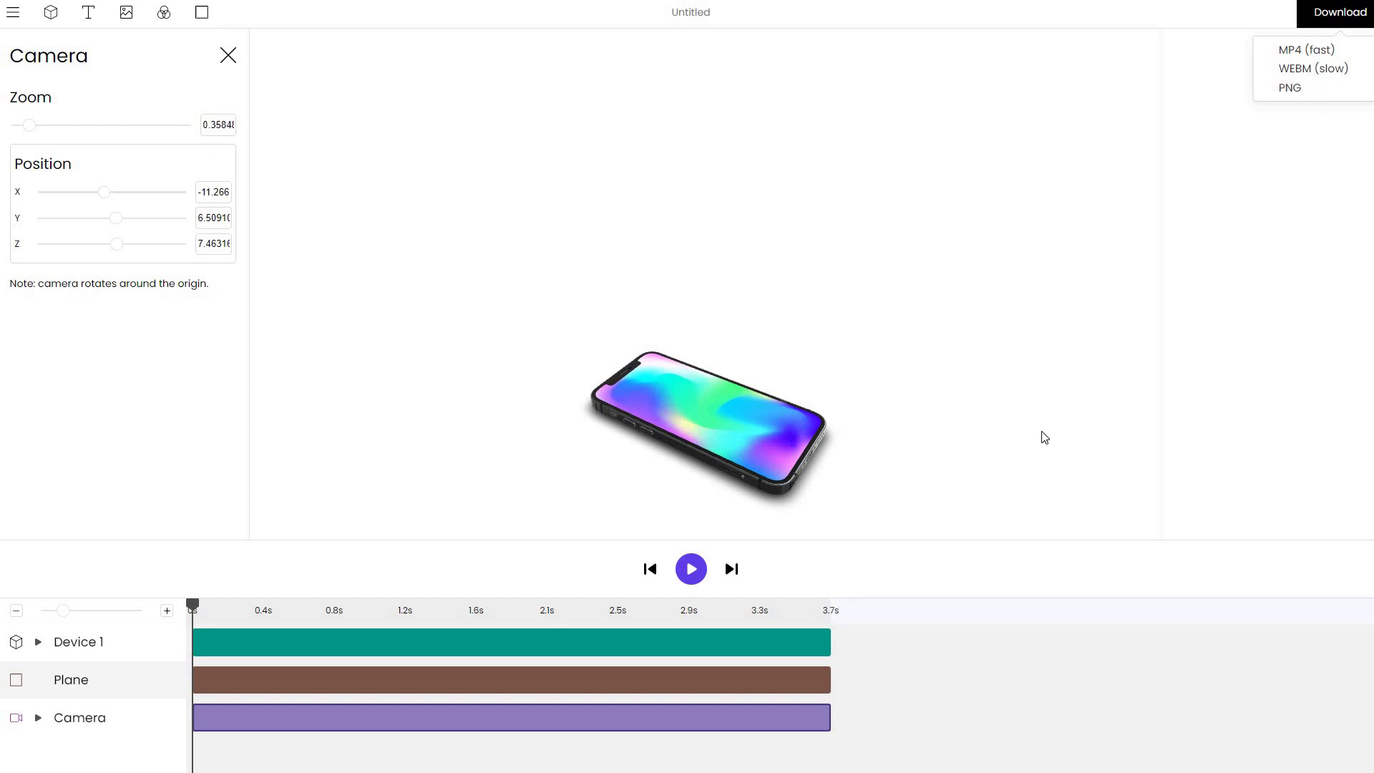
mouse_move(361, 667)
Raise the phone well above its shadow, then select the Camera and Device 1 tracks
drag(680, 432, 698, 229)
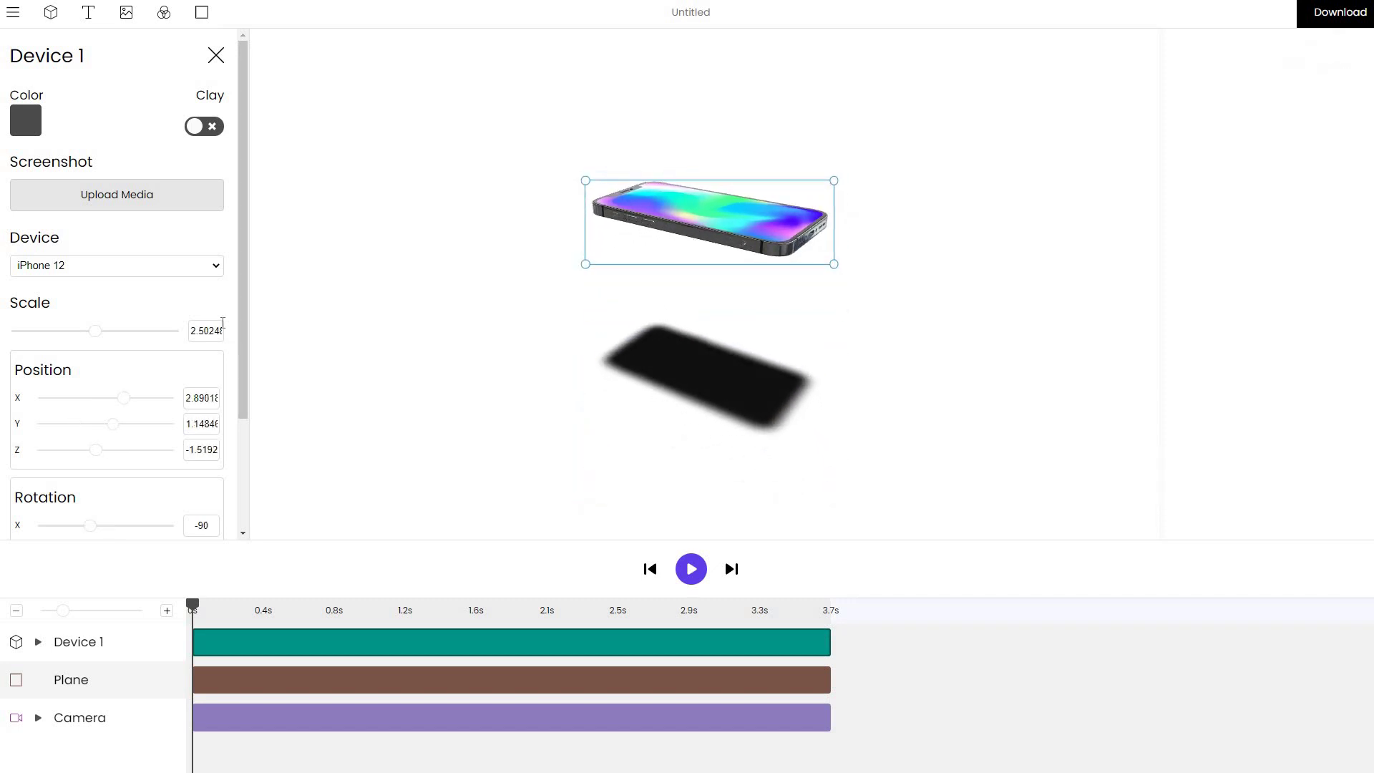
click(232, 719)
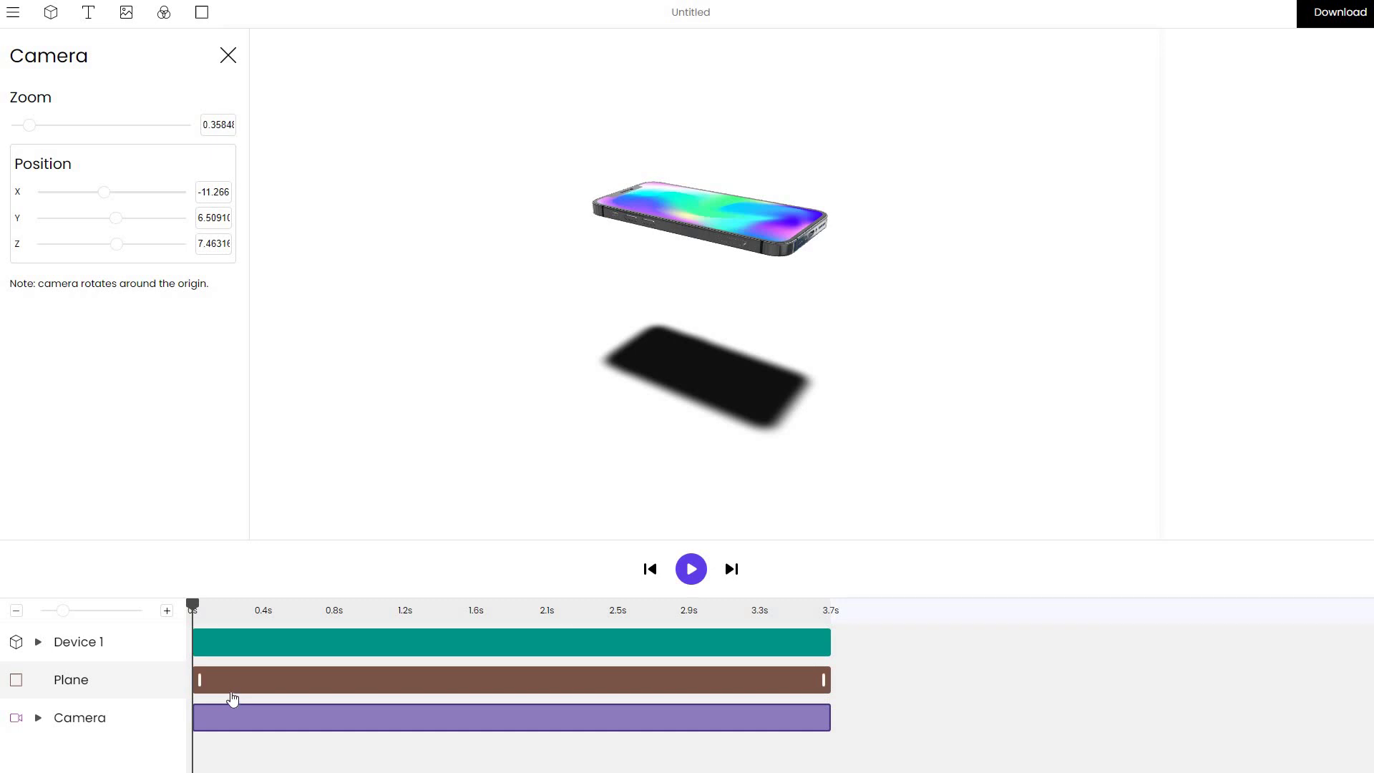
click(234, 652)
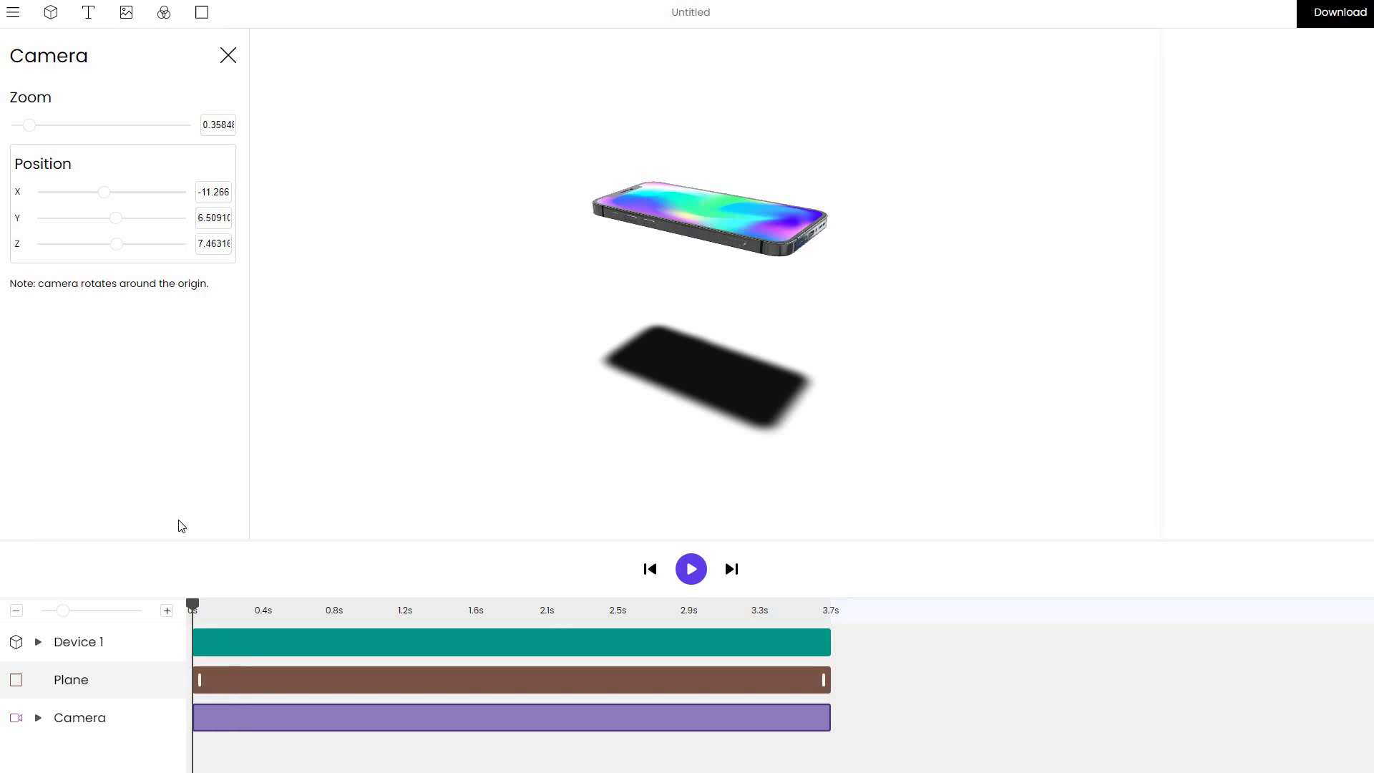